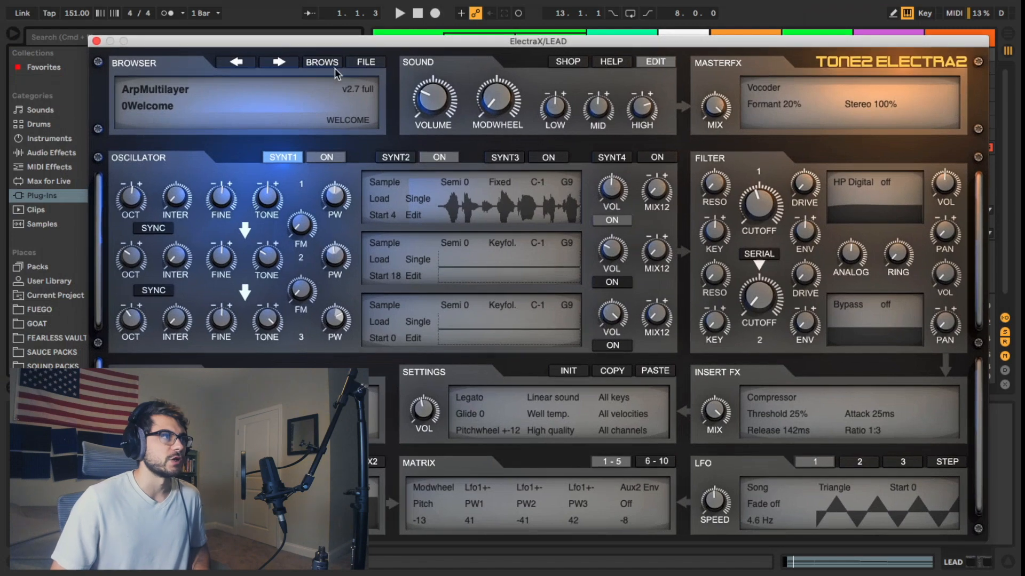
- Open the preset browser of ElectraX on the LEAD track
left_click(331, 66)
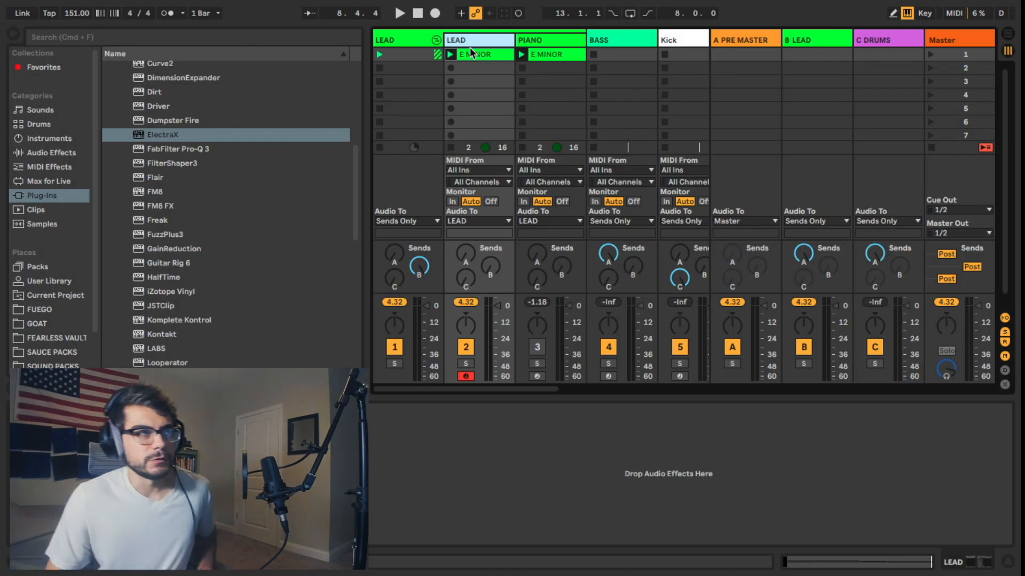
- Open the E MINOR clip on the LEAD track and examine its chord notes from the bass voices to the top voices
double_click(466, 54)
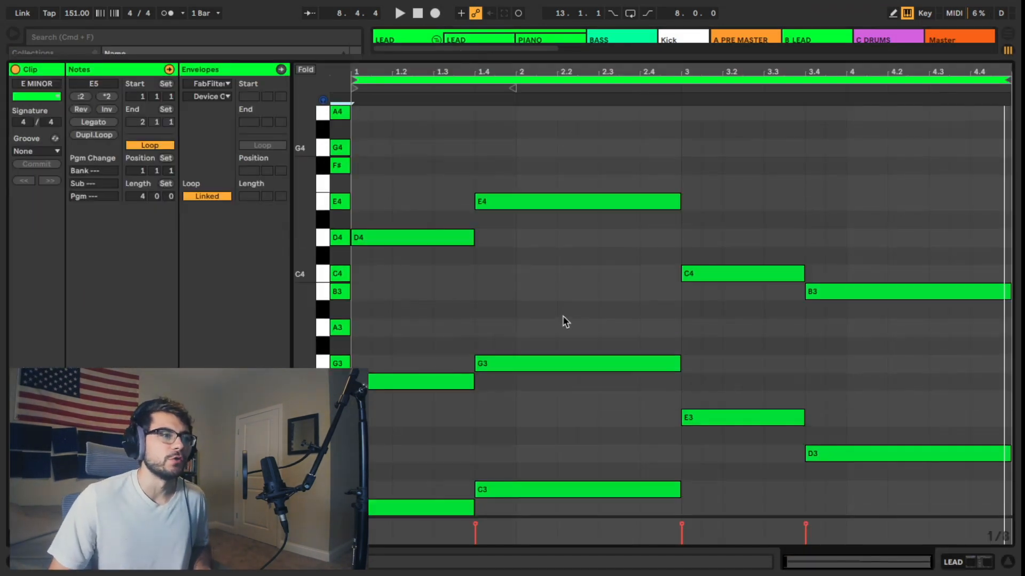
scroll(563, 316, "down", 5)
left_click_drag(430, 302, 805, 449)
left_click(872, 438)
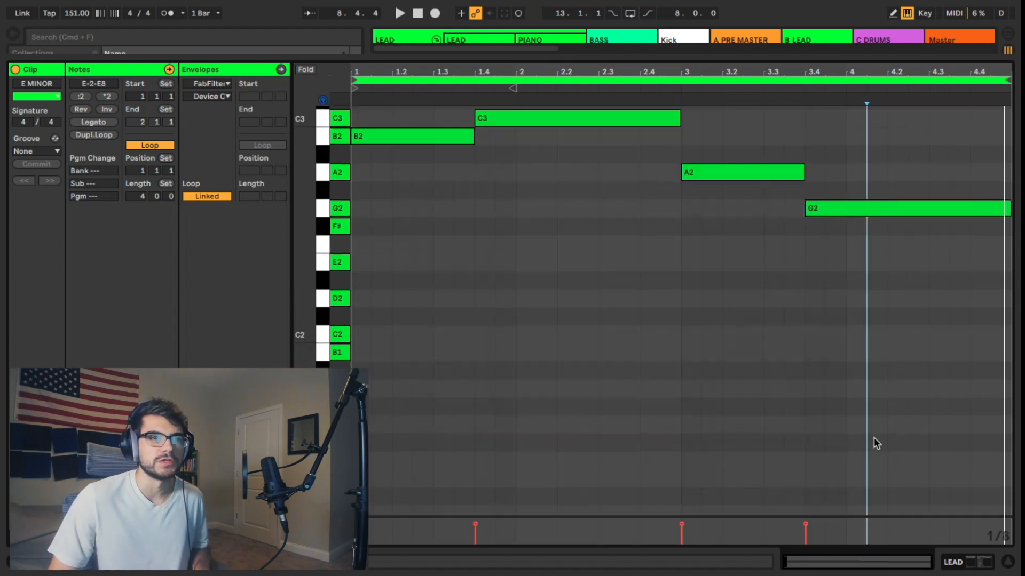
scroll(864, 390, "up", 7)
scroll(869, 393, "down", 3)
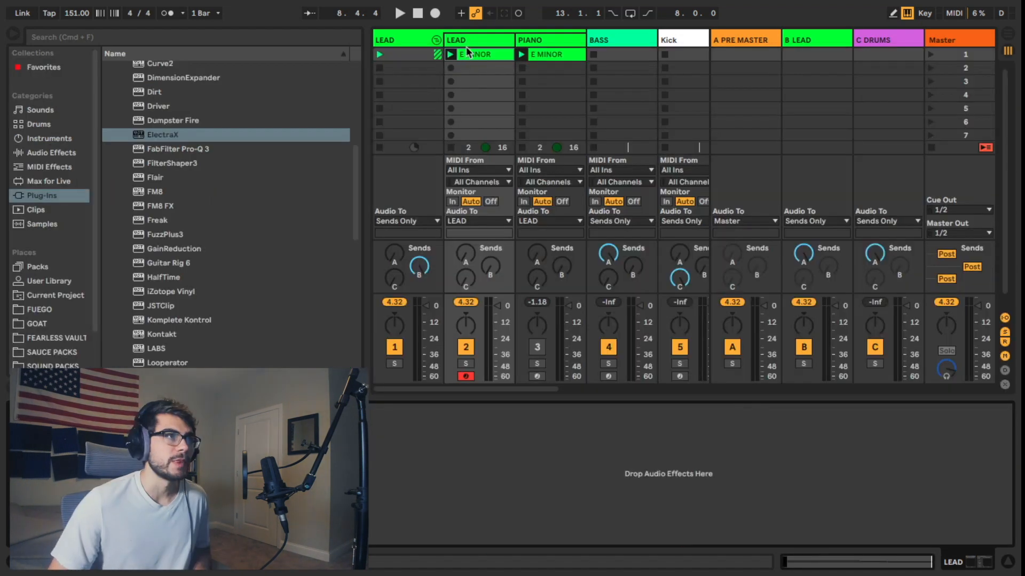
- Select the LEAD instrument track and set its volume to -4.0 dB during playback
left_click(458, 41)
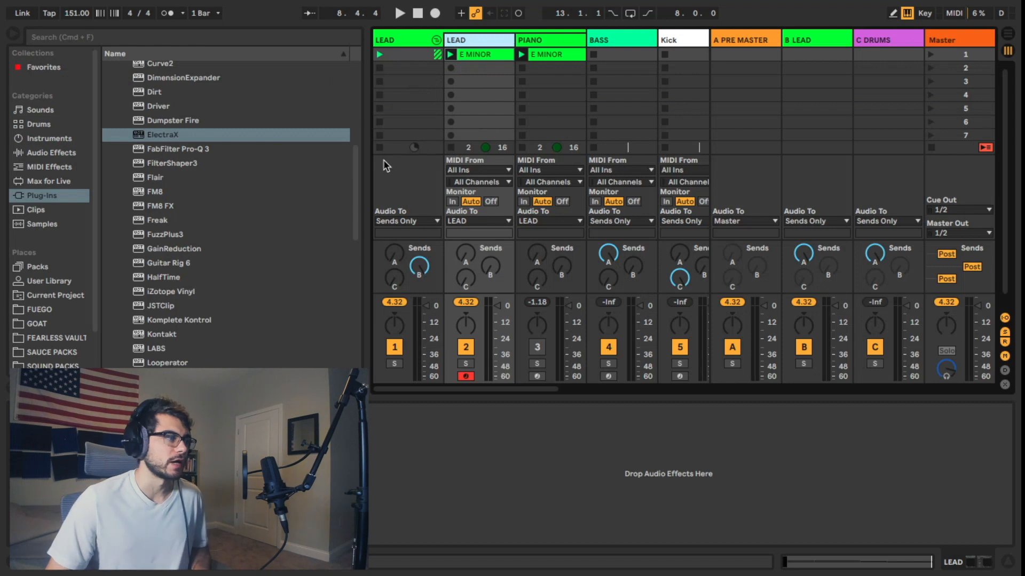
key("space")
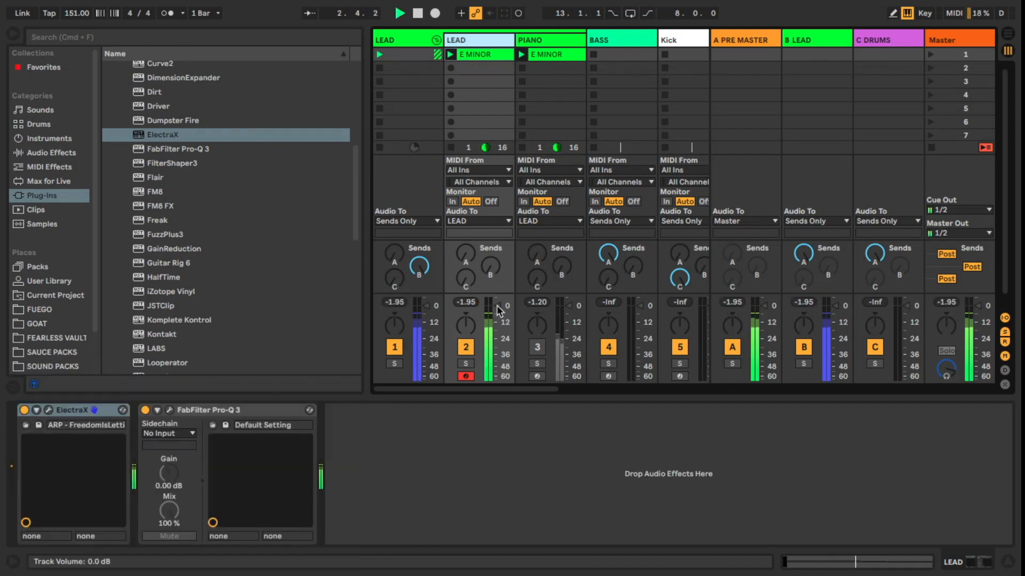
left_click_drag(497, 307, 497, 307)
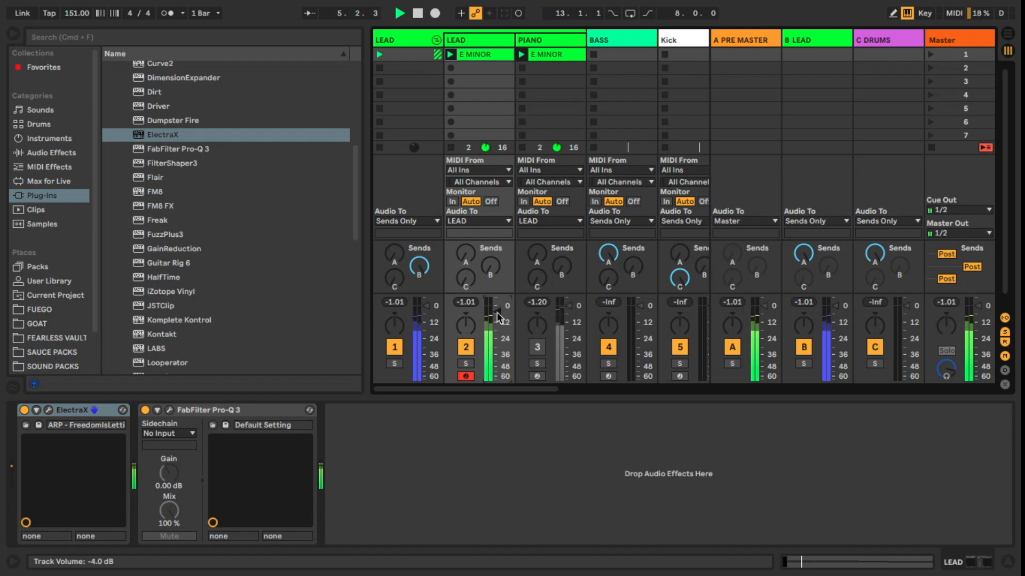
- Review the LEAD clip's E MINOR notes, stop playback and return to the track's devices
double_click(482, 53)
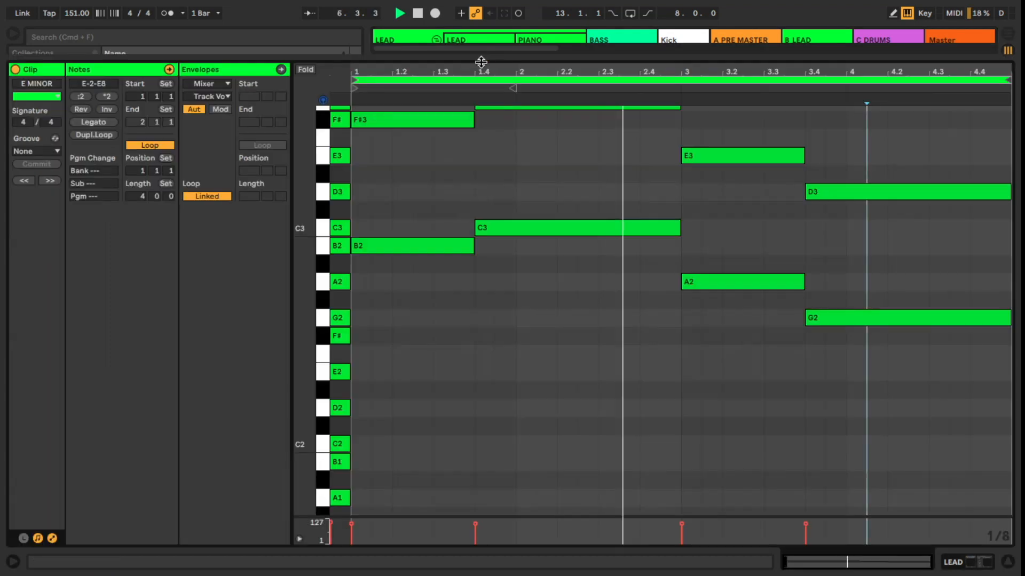
key("space")
left_click(967, 569)
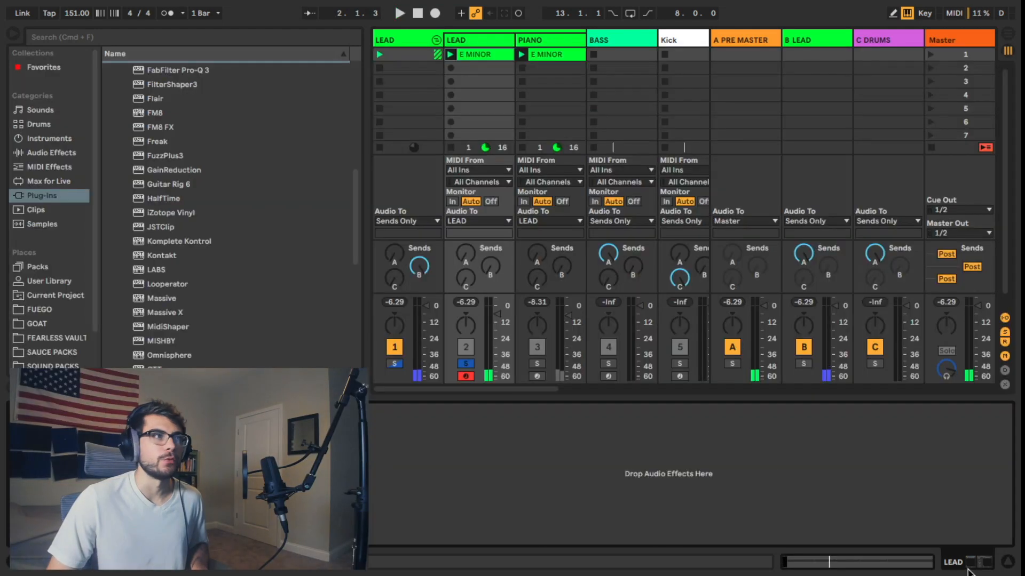
- Add the HalfTime effect to the LEAD track and audition it with its mix reduced to 50%
double_click(163, 198)
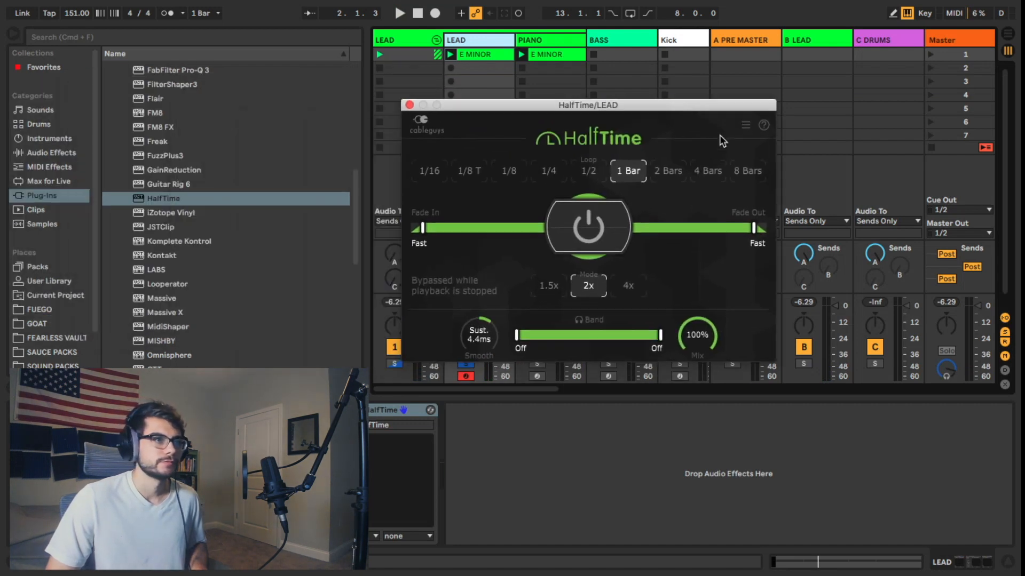
key("space")
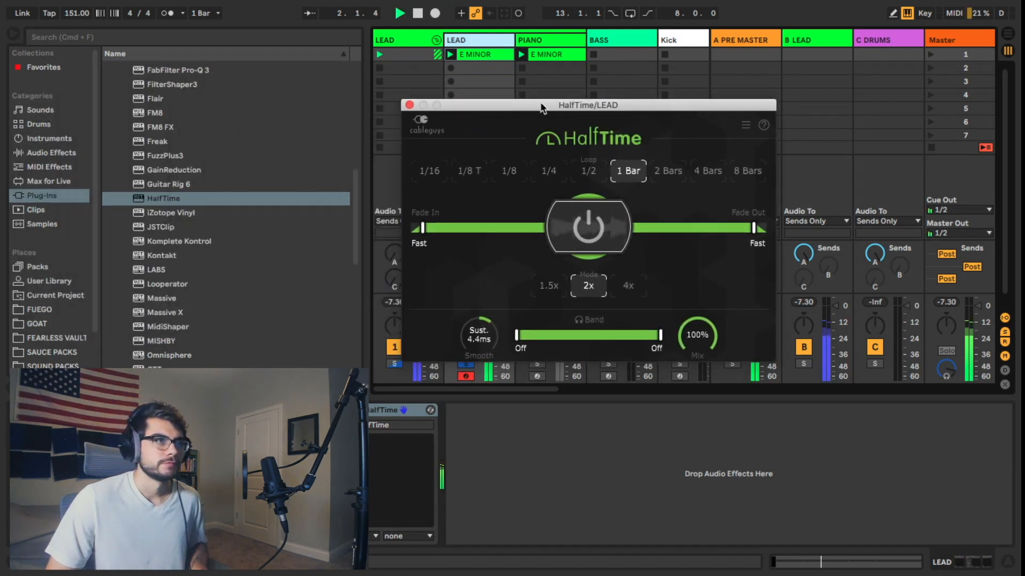
left_click_drag(541, 107, 646, 66)
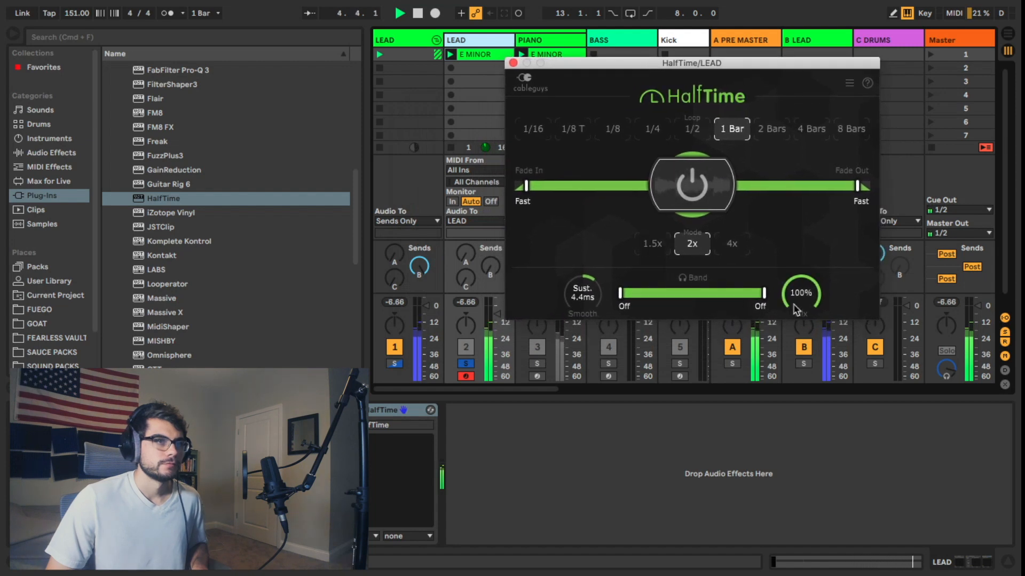
key("space")
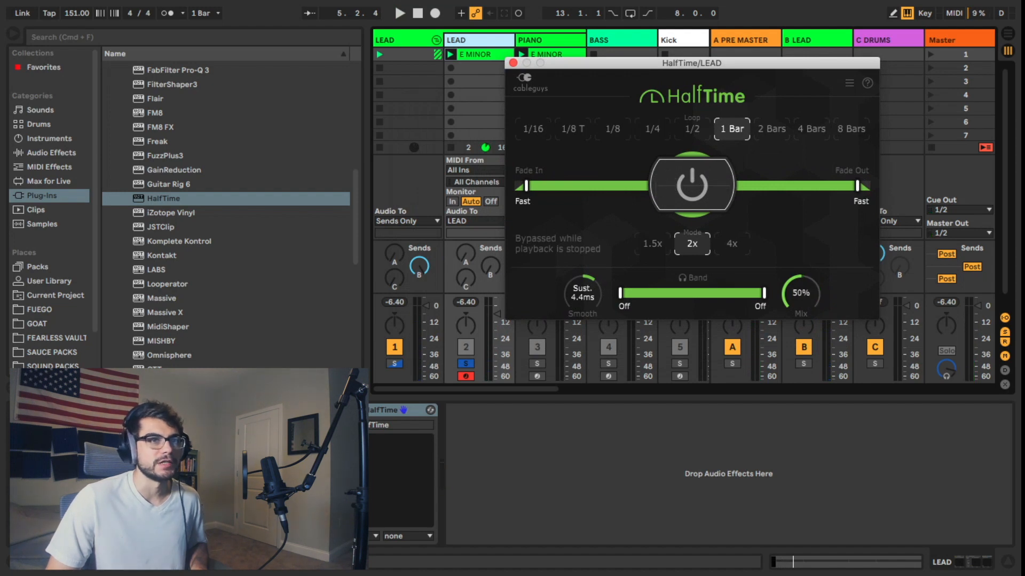
- Audition HalfTime at 100% mix and set its loop length to 1/4
key("space")
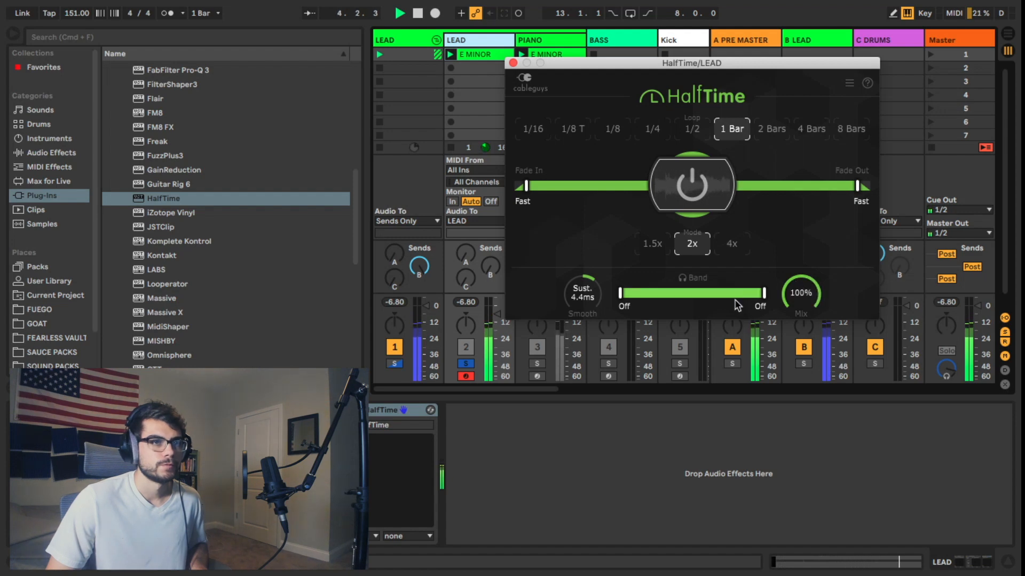
key("space")
left_click(652, 129)
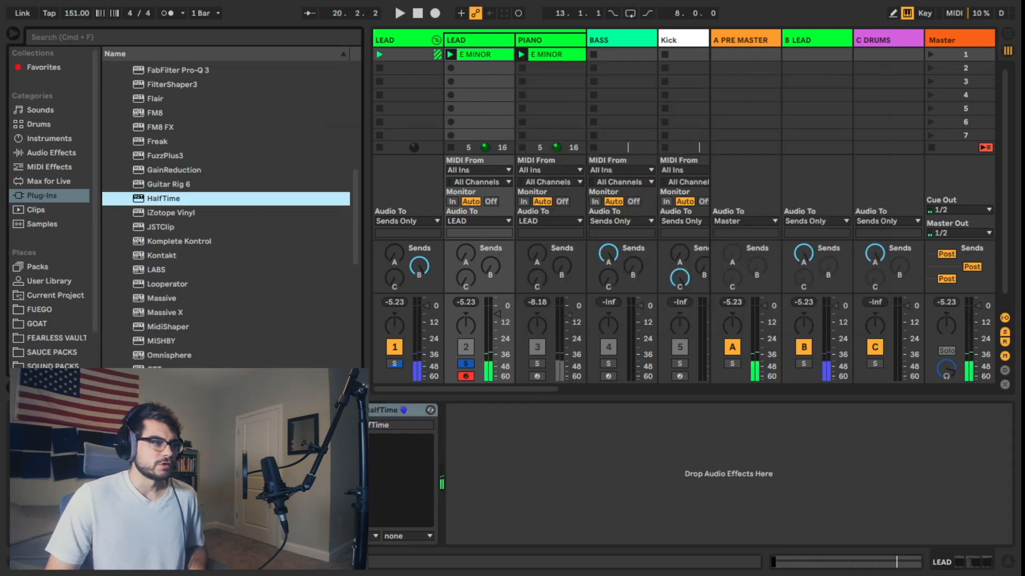
- Place FabFilter Pro-Q 3 after HalfTime and raise its 48 dB/oct low cut to about 233 Hz during playback
left_click_drag(277, 410, 485, 442)
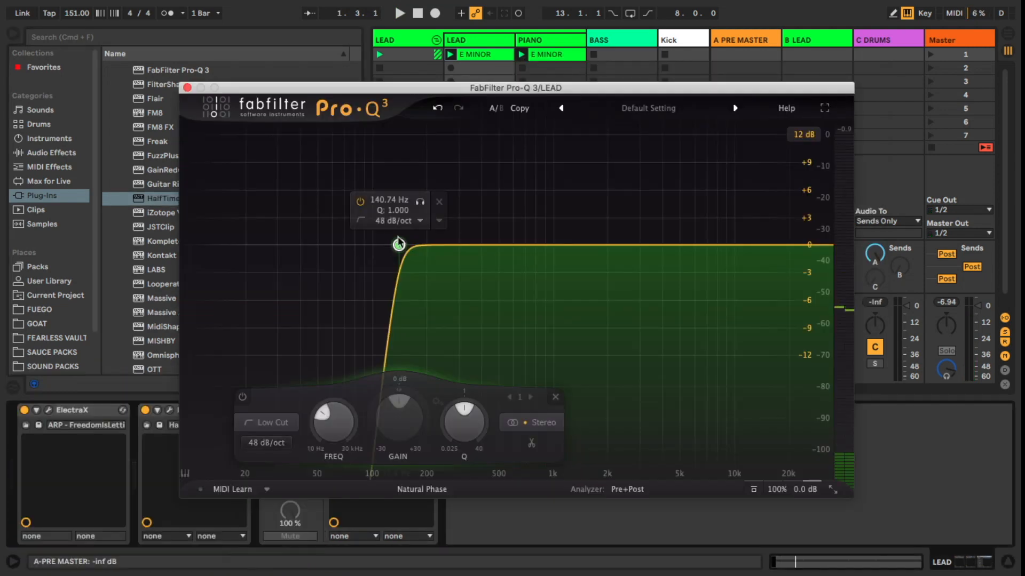
key("space")
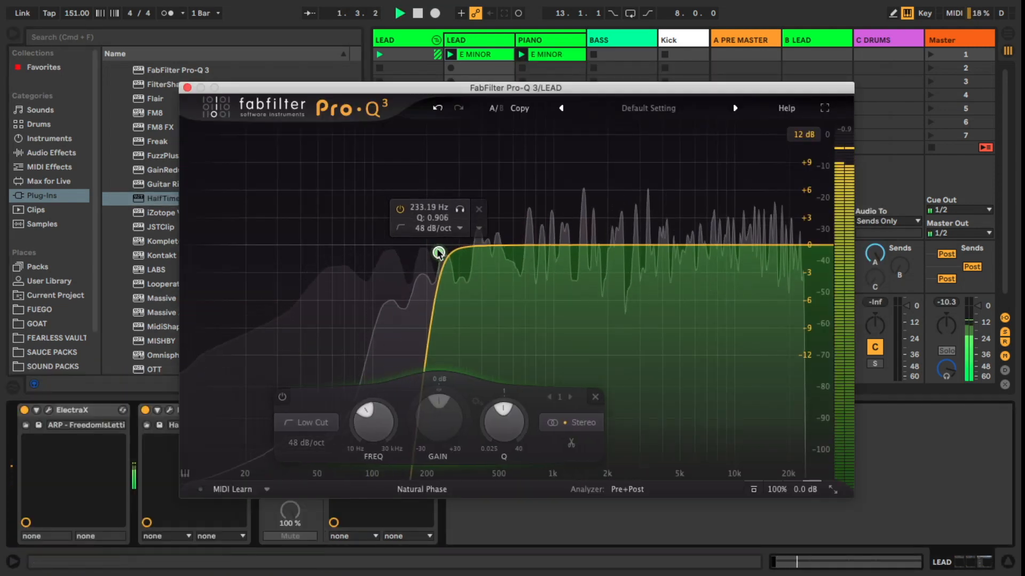
left_click_drag(443, 252, 443, 251)
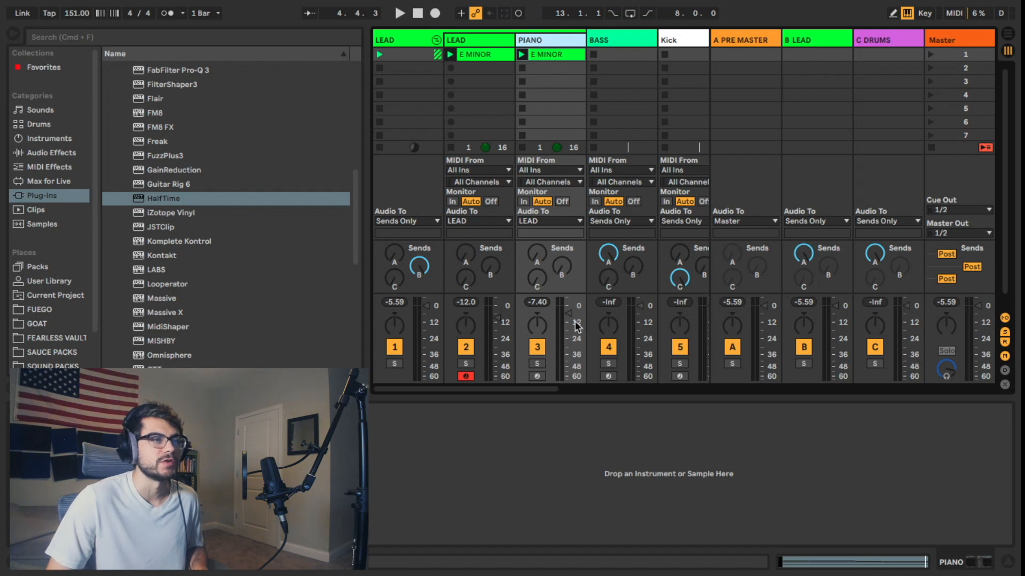
- Start playback and lower the PIANO track's volume slightly to balance it with the lead
key("space")
left_click_drag(566, 311, 566, 313)
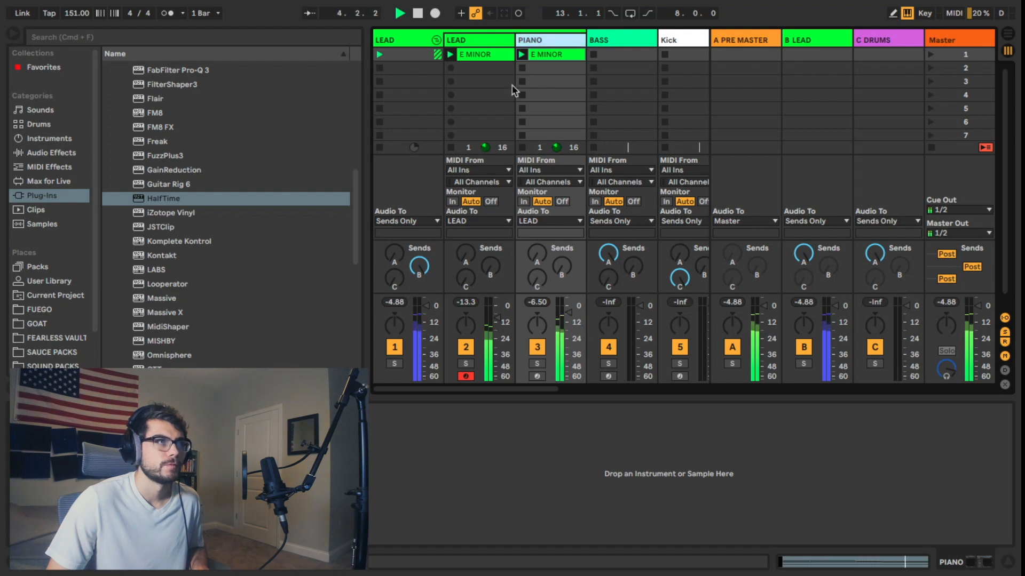
- Load Xpand!2 on the PIANO track and choose its +18 Male Aah Choir preset
scroll(184, 255, "down", 10)
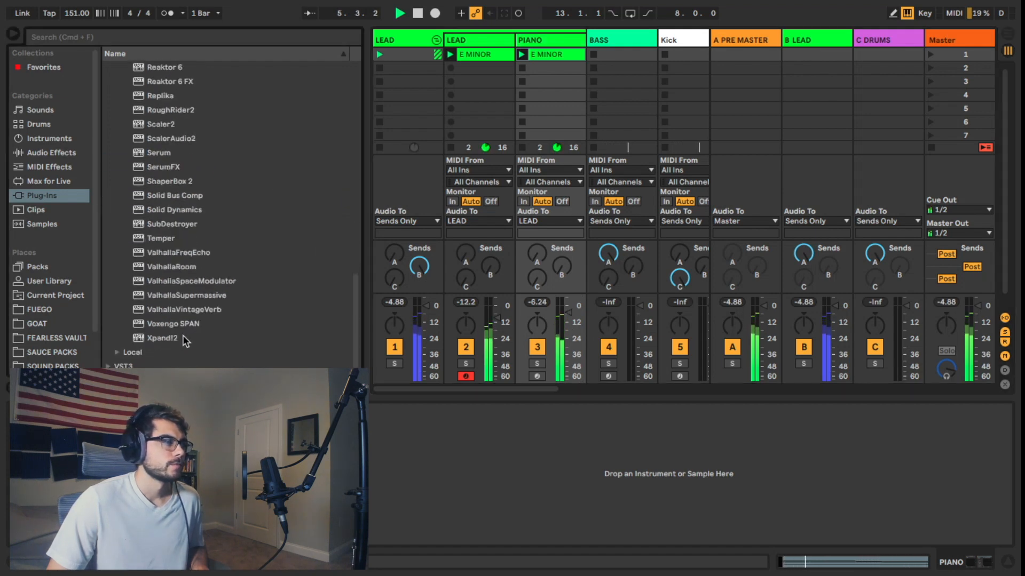
double_click(162, 338)
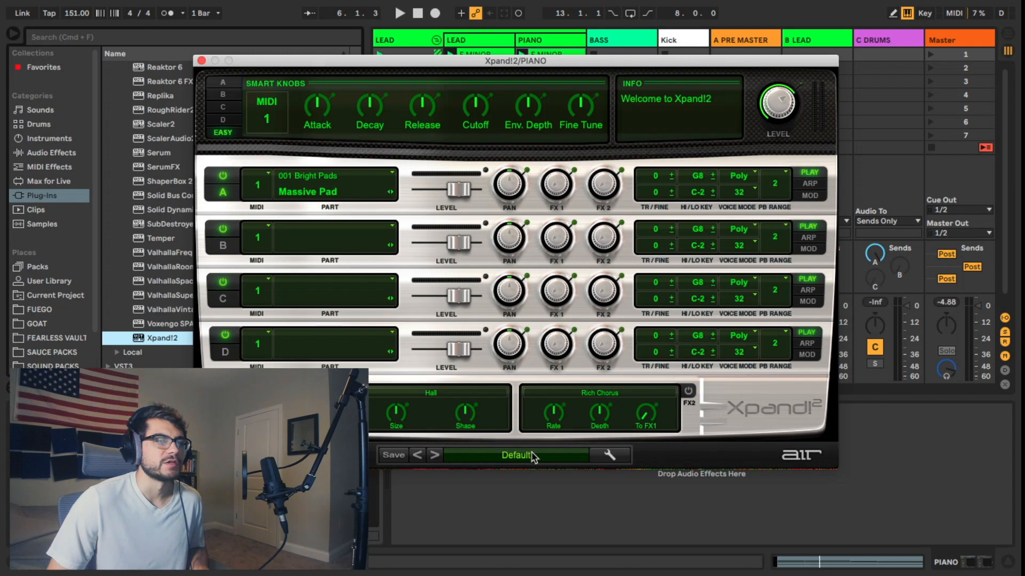
left_click(532, 456)
mouse_move(492, 476)
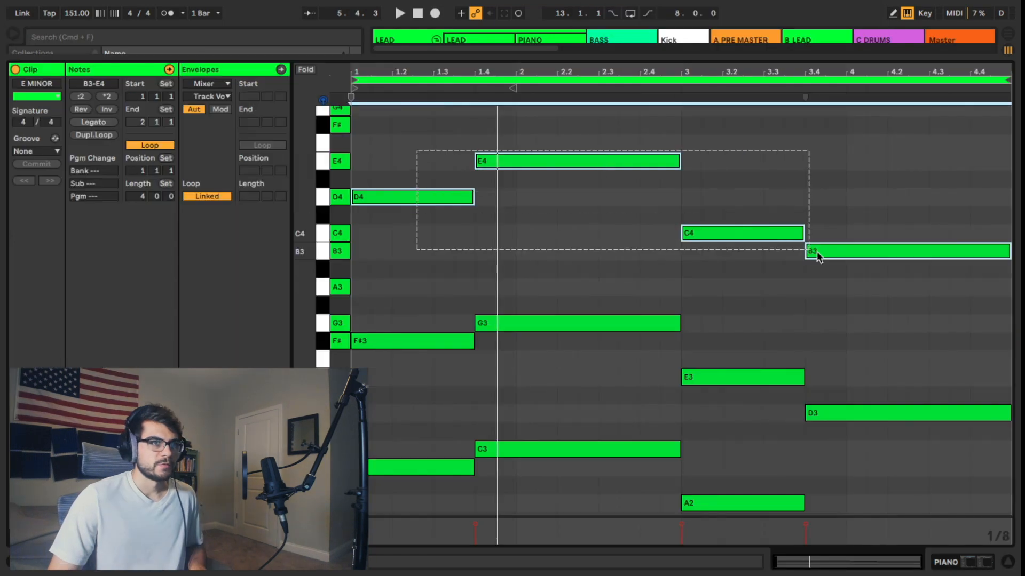
- Transpose the top-voice notes D4, E4, C4 and B3 in the PIANO clip down one octave and audition the chords
left_click_drag(810, 249, 882, 288)
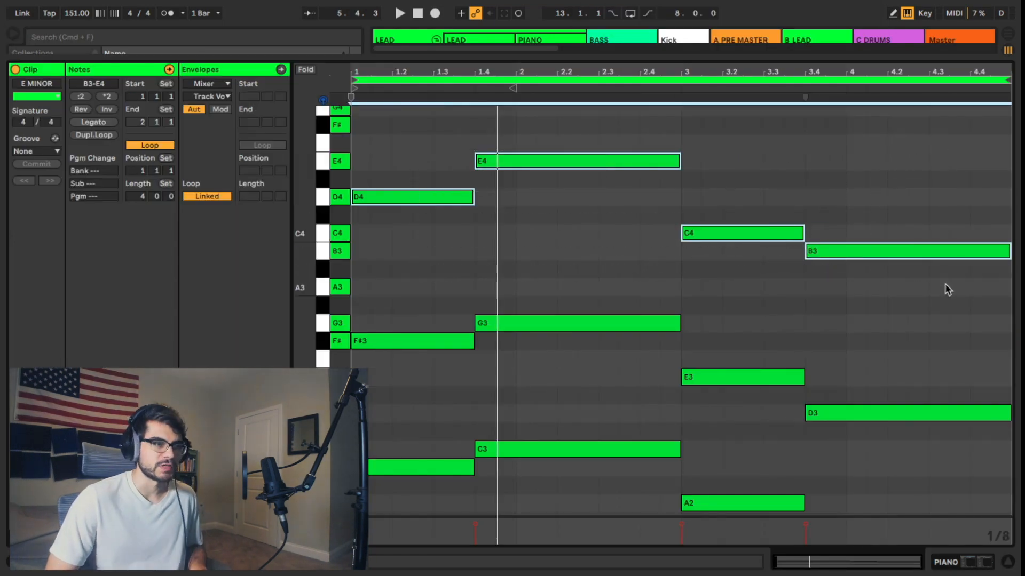
key("shift+Down")
scroll(740, 305, "down", 5)
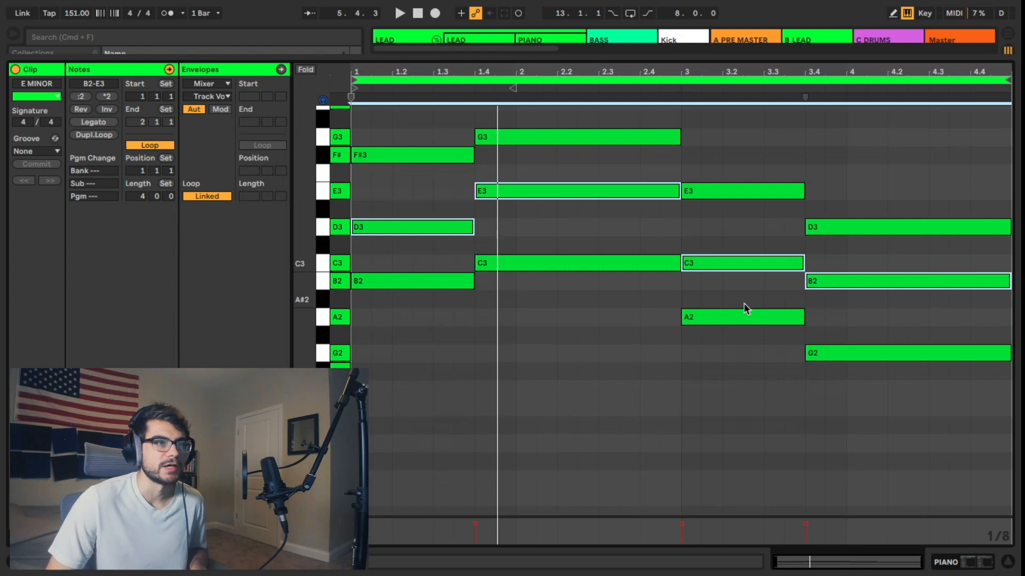
key("space")
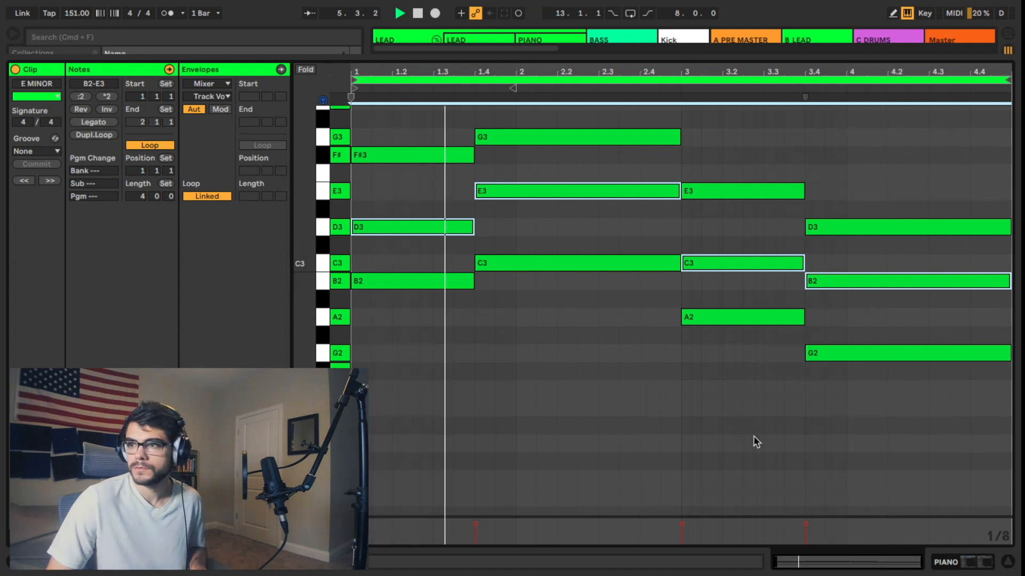
- Add the Cassette effect to the LEAD track, load its Torley - Mellow My Harsh preset and play the loop
left_click(962, 564)
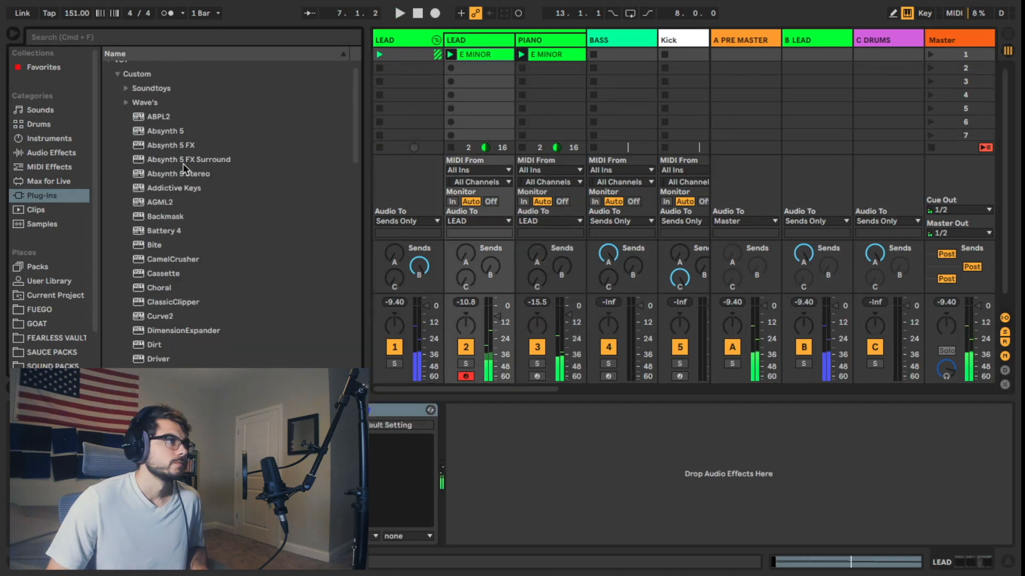
scroll(222, 200, "down", 2)
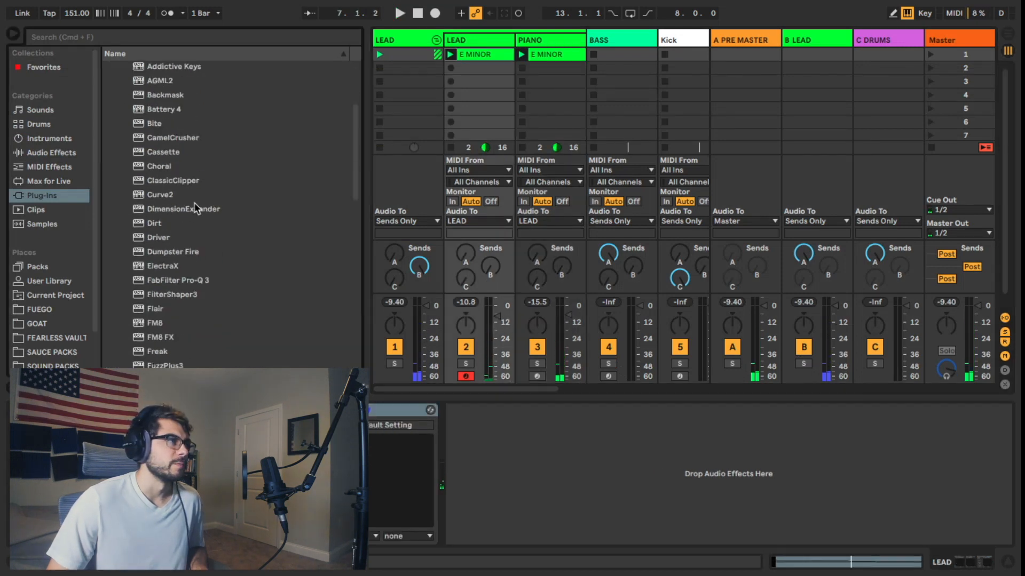
left_click(170, 154)
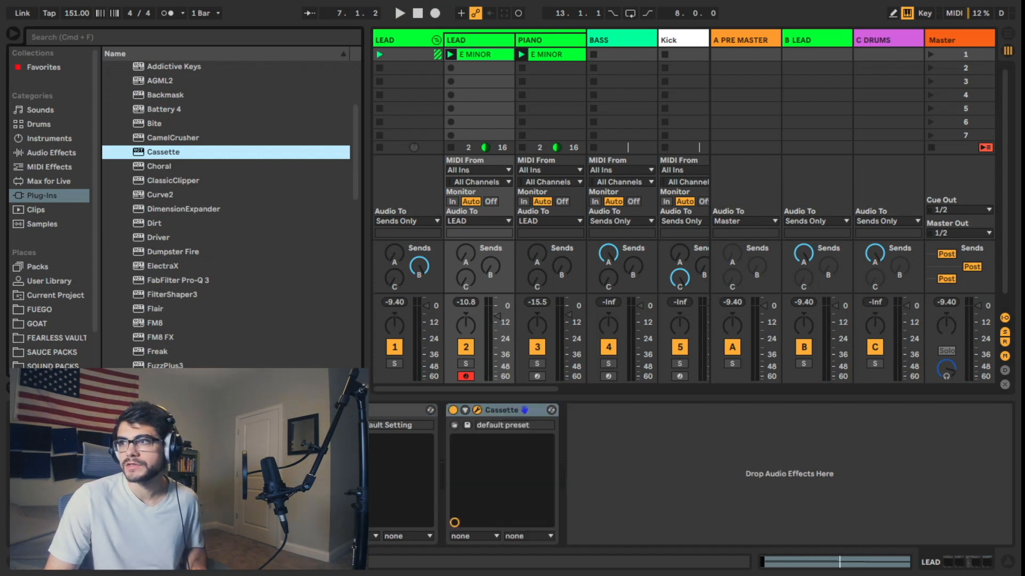
left_click(489, 84)
mouse_move(462, 178)
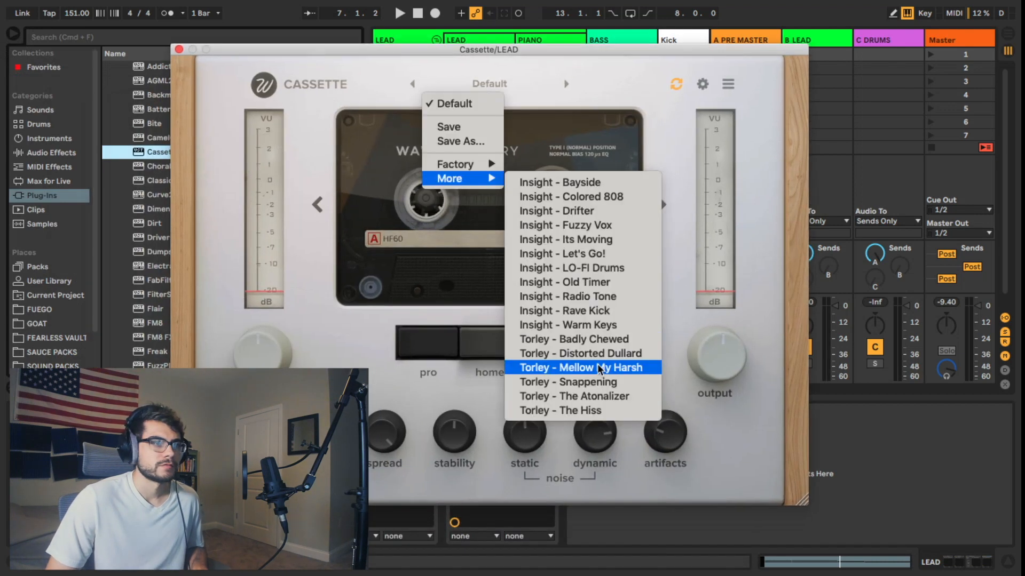
left_click(600, 368)
key("space")
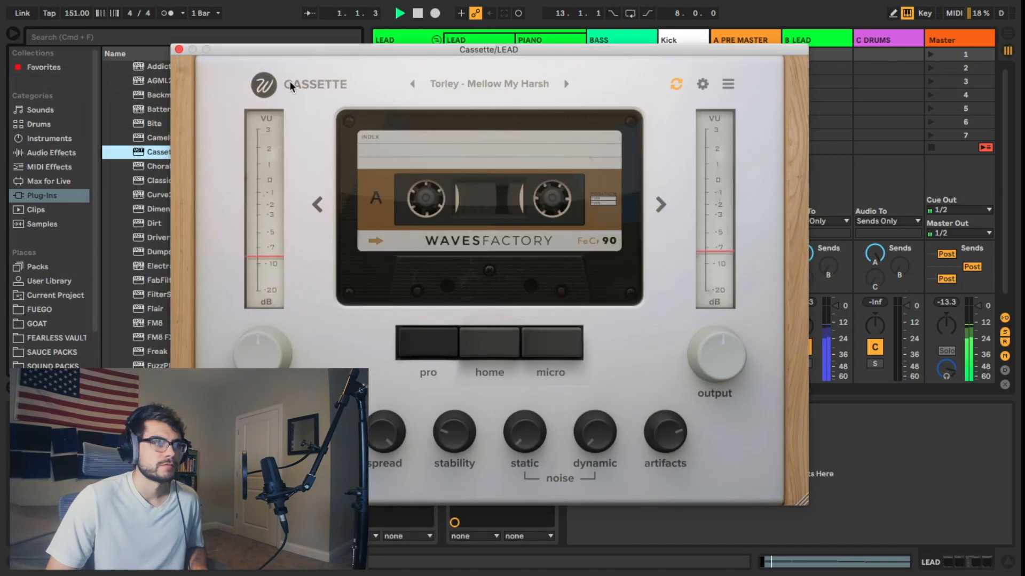
- Close the Cassette window and lower the LEAD instrument track's volume slightly
left_click(179, 50)
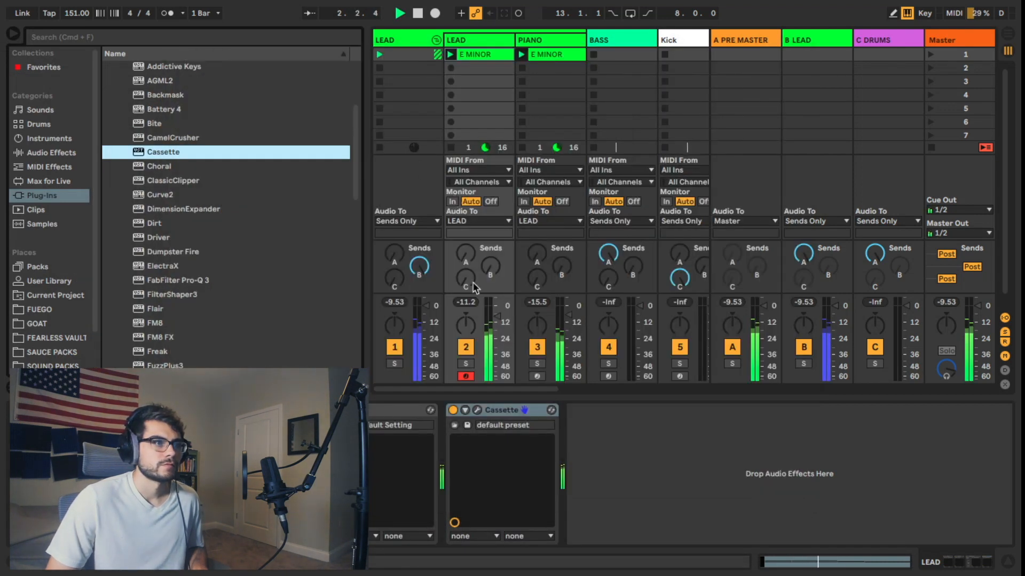
left_click_drag(496, 316, 496, 318)
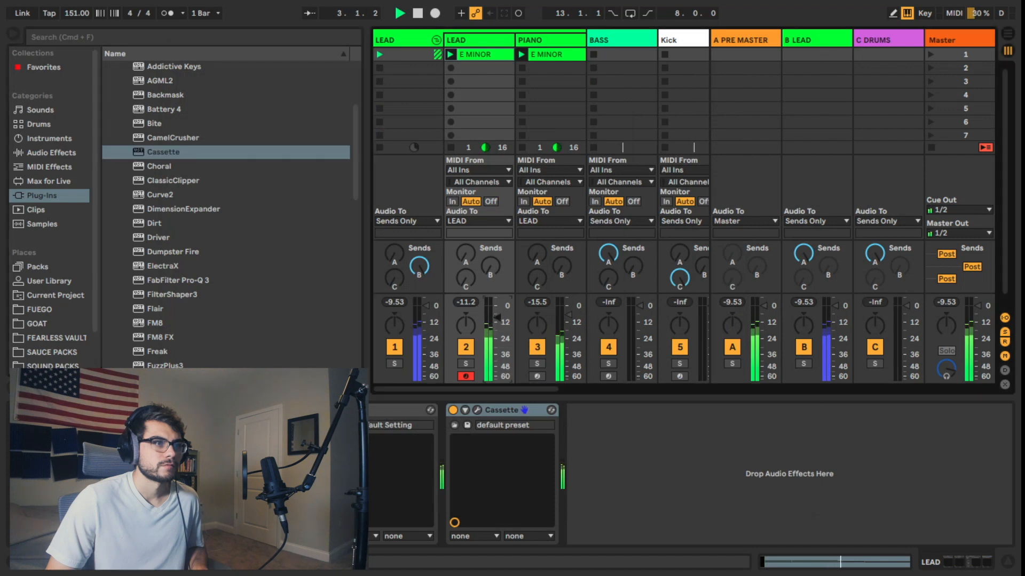
- Group the PIANO track's Xpand!2 into an Instrument Rack and duplicate its Xpand!2 chain
left_click(547, 51)
key("space")
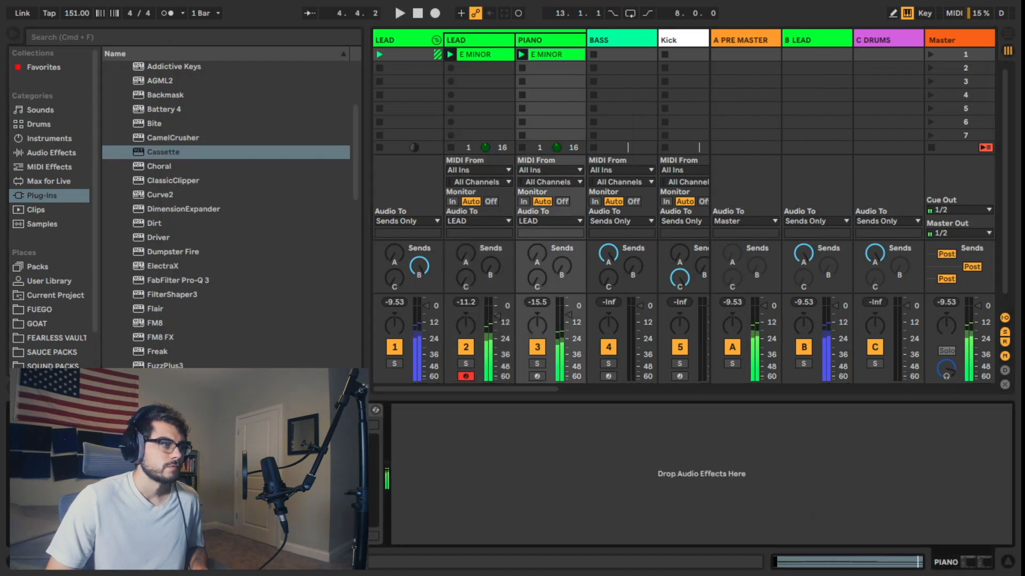
key("super+g")
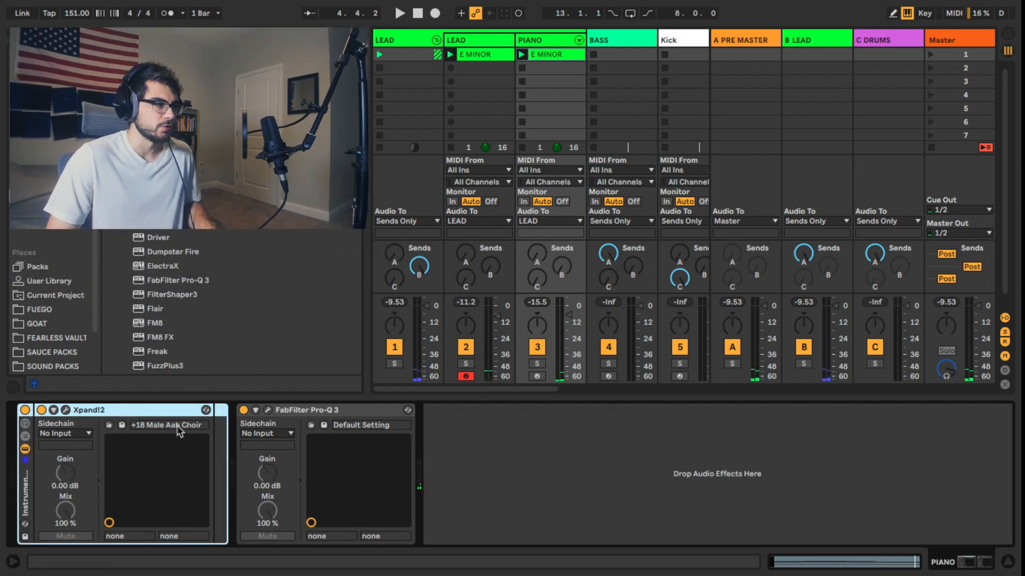
left_click(25, 437)
right_click(88, 463)
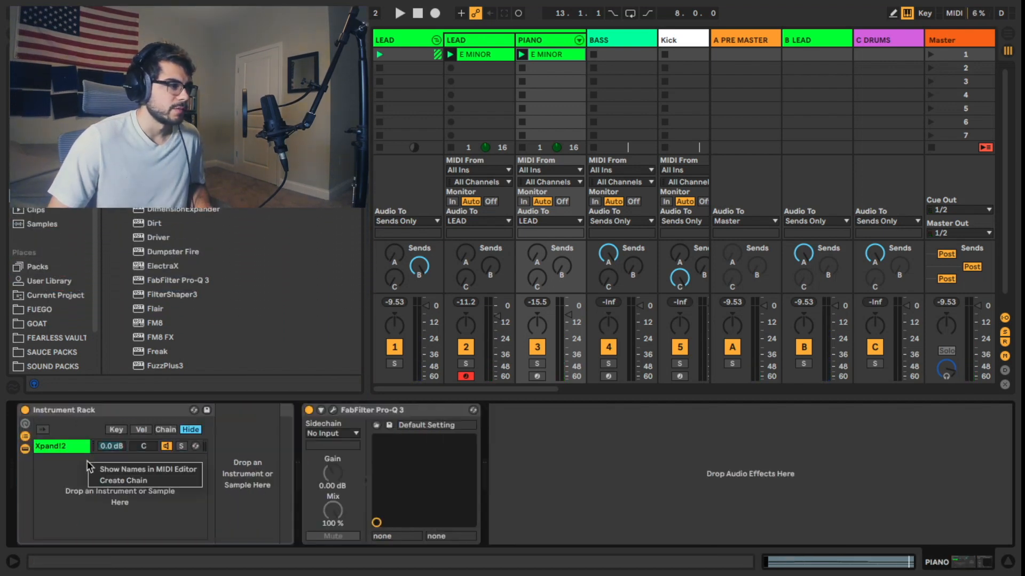
left_click(95, 479)
left_click(60, 447)
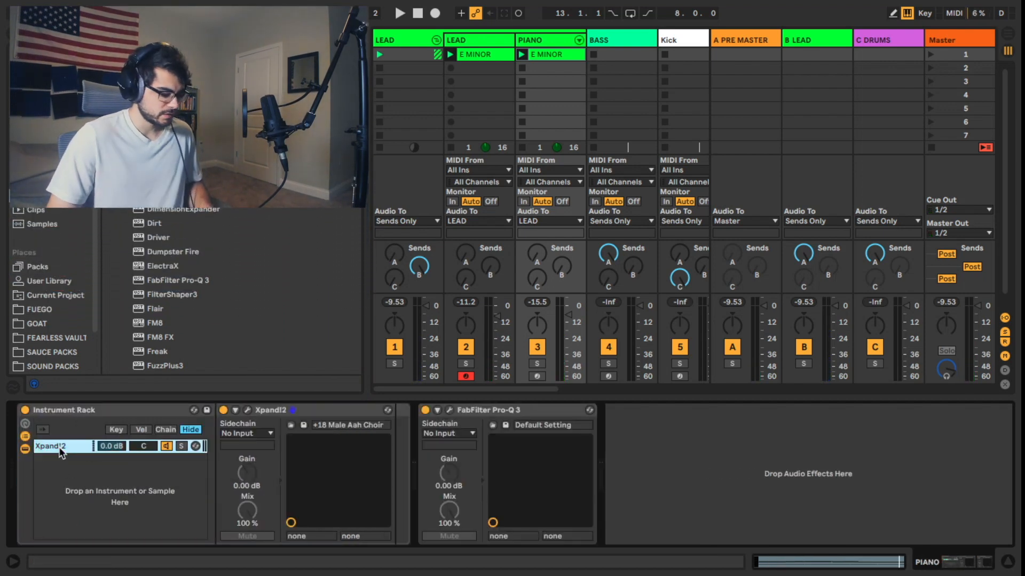
key("super+d")
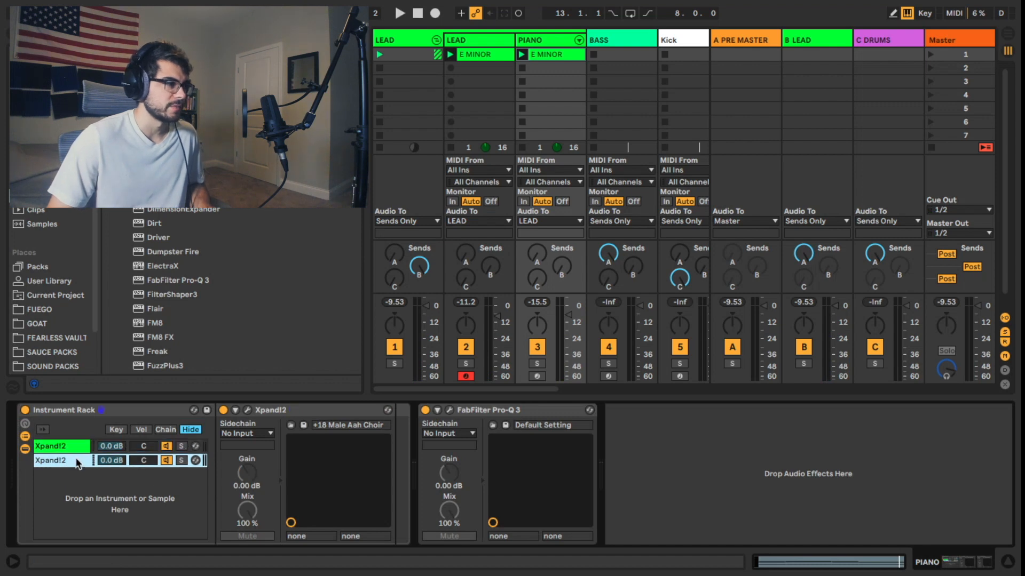
- Pan the two Xpand!2 chains to 17R and 17L and adjust the PIANO track's volume during playback
mouse_move(158, 447)
left_mouse_down()
mouse_move(153, 462)
mouse_move(149, 444)
left_mouse_up()
key("space")
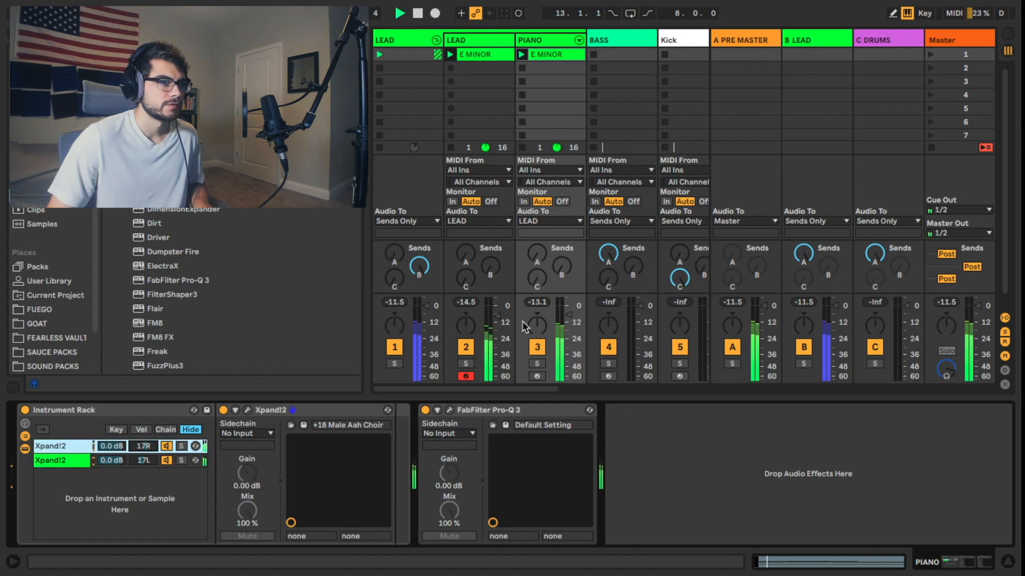
left_click_drag(568, 322, 568, 324)
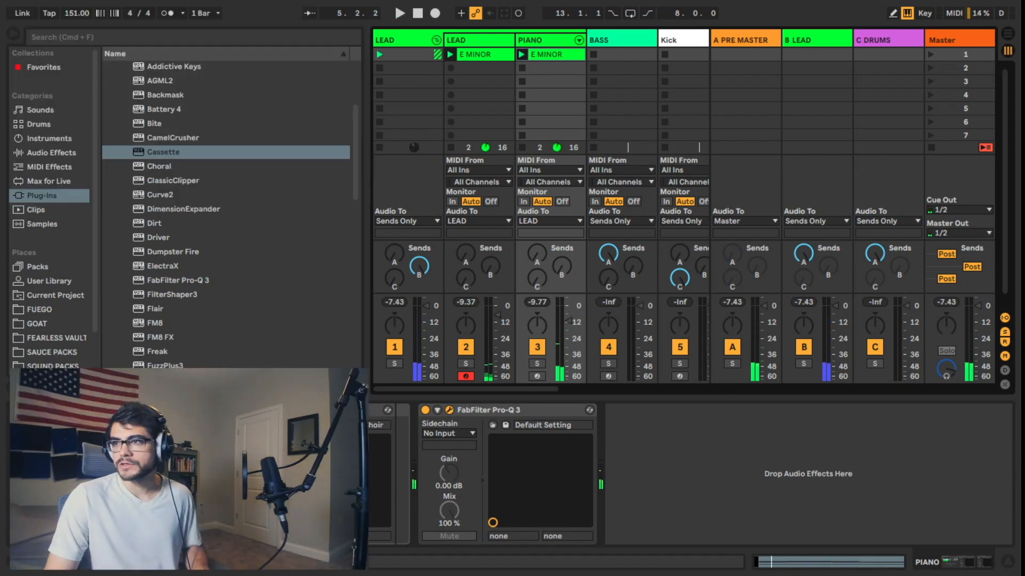
- Add a band to FabFilter Pro-Q 3 on the PIANO track, make it a Low Cut and raise its frequency
left_click(449, 411)
left_click_drag(457, 86, 588, 52)
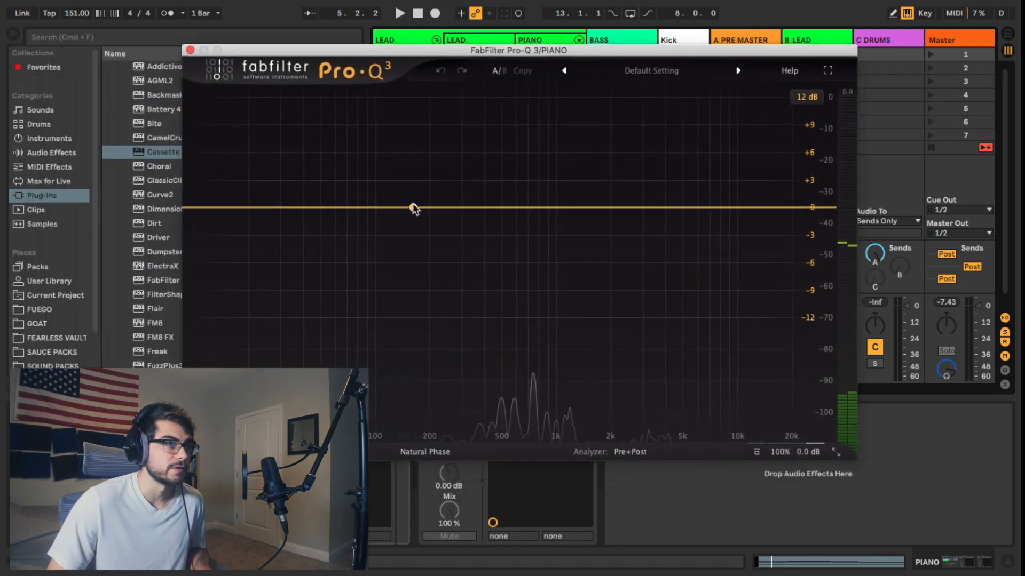
left_click_drag(410, 208, 399, 233)
key("space")
left_click(267, 384)
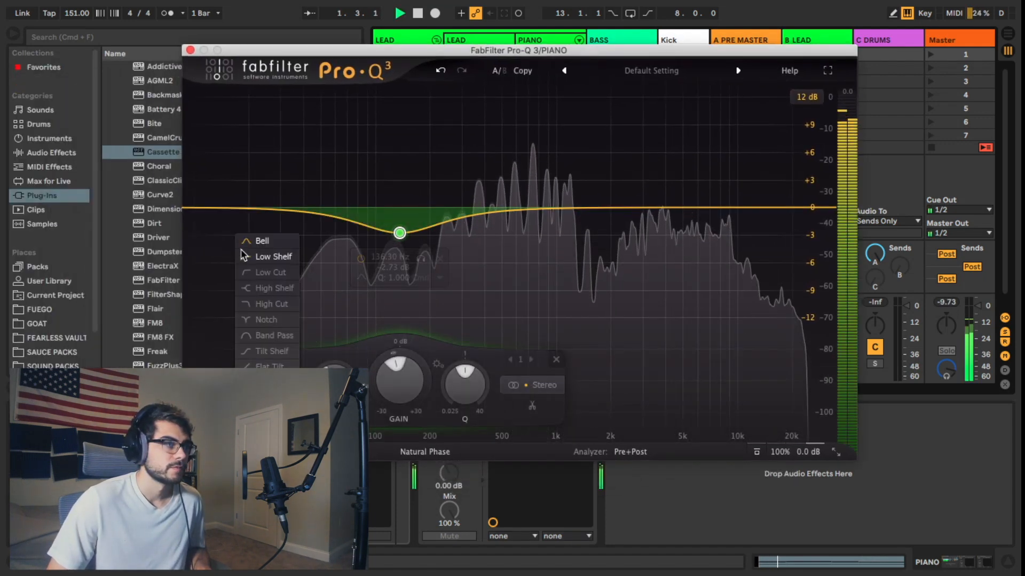
left_click(247, 272)
left_click_drag(400, 207, 455, 204)
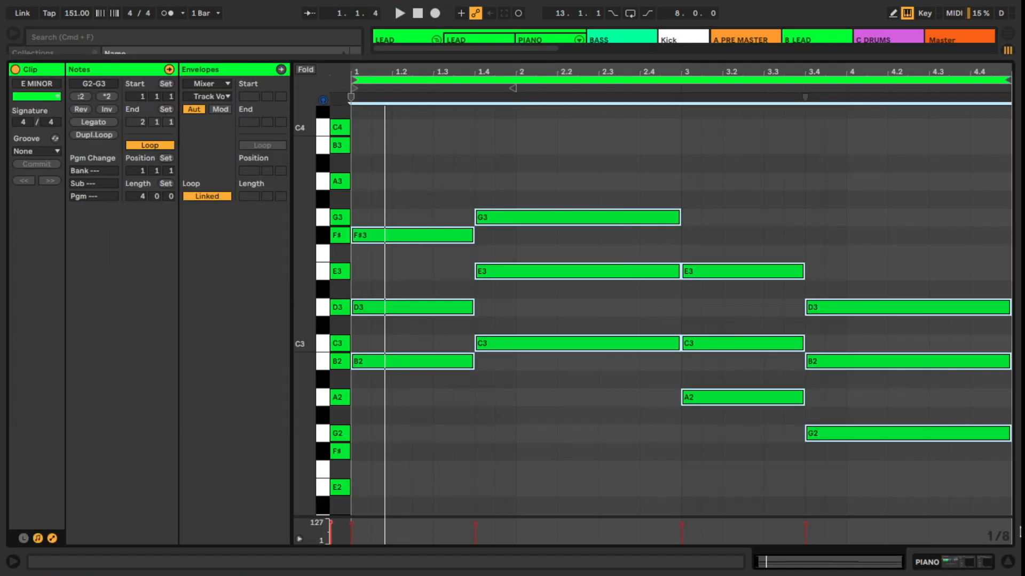
- Transpose the upper chord notes G2 to G3 in the PIANO clip down one octave and play the loop
key("shift+Down")
key("space")
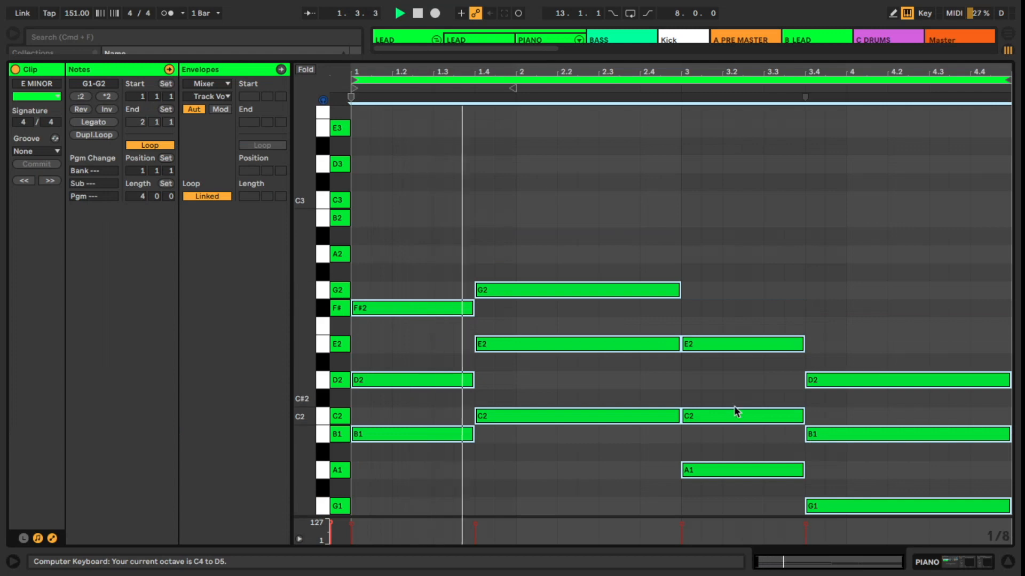
key("shift+Down")
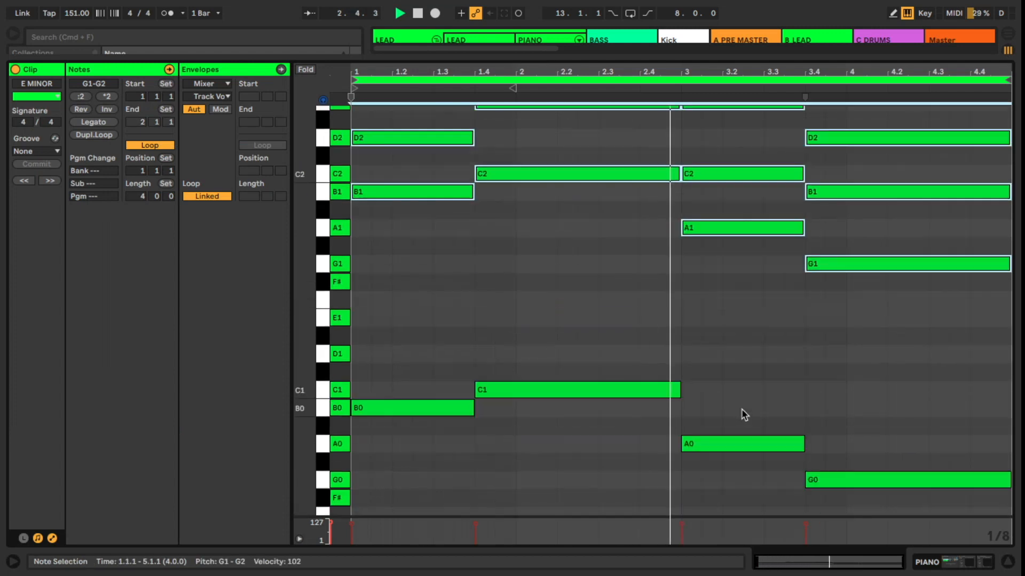
- Return to the PIANO track's devices, briefly solo the track and raise its volume
left_click(971, 563)
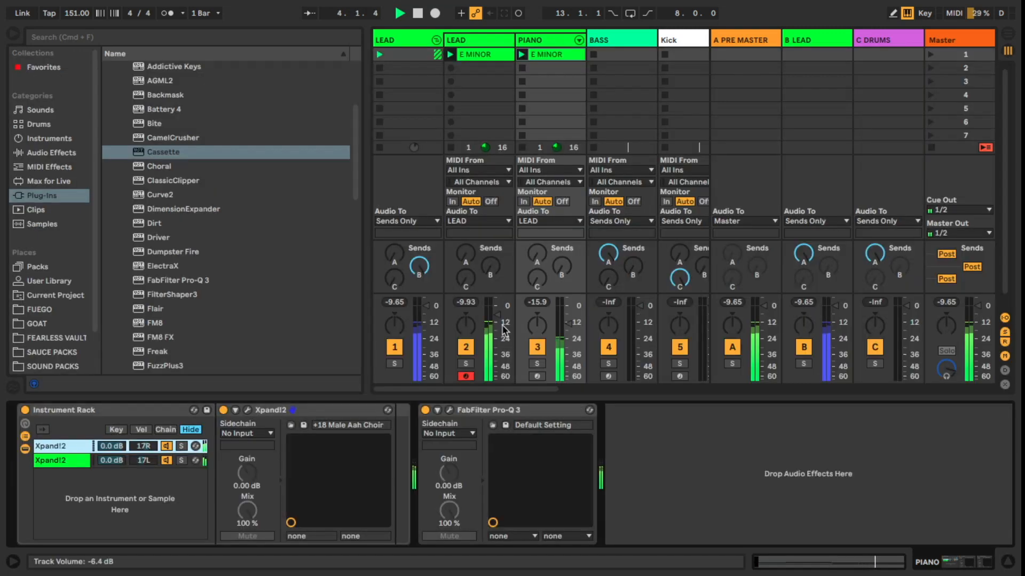
left_click(537, 365)
left_click(537, 365)
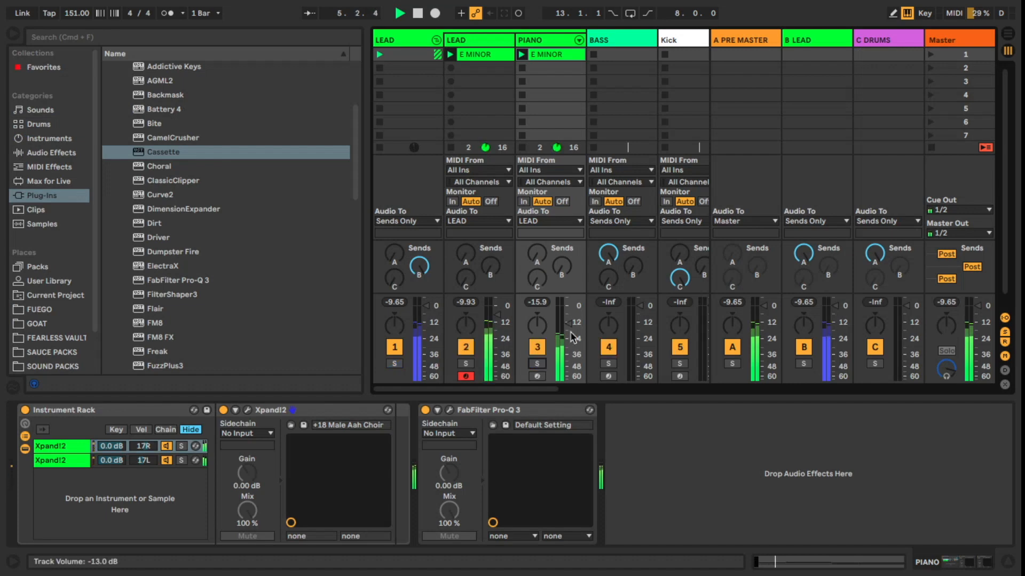
left_click_drag(568, 322, 569, 305)
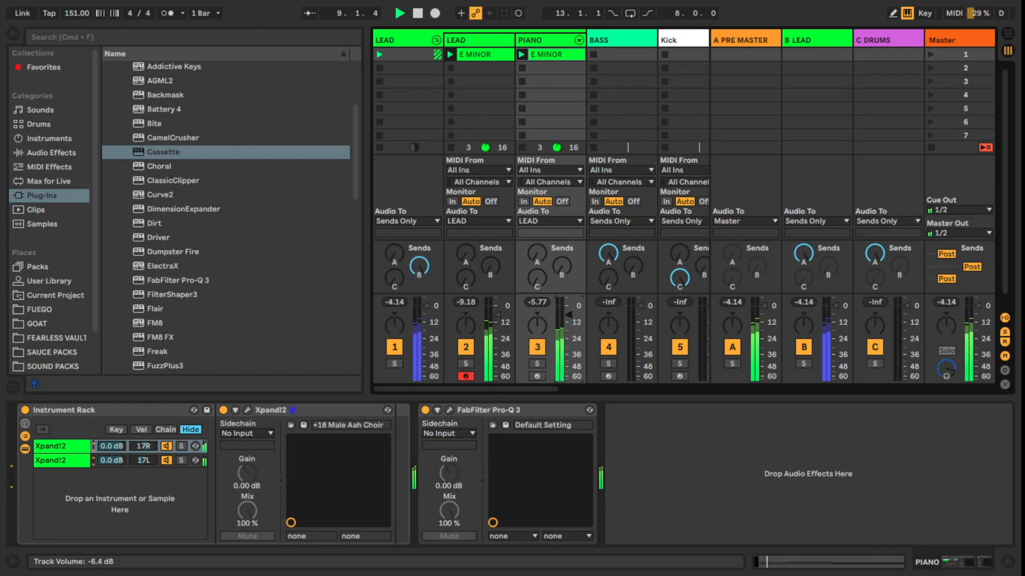
- Copy the E MINOR clip to the 808 track and set the velocity of all its notes to 127
left_click_drag(541, 54, 666, 56)
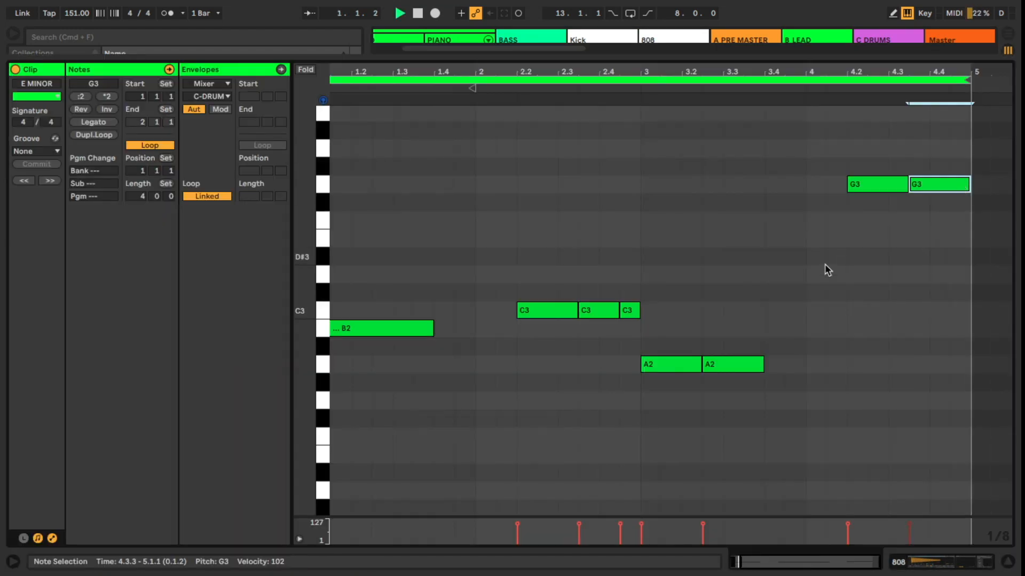
scroll(710, 293, "up", 1)
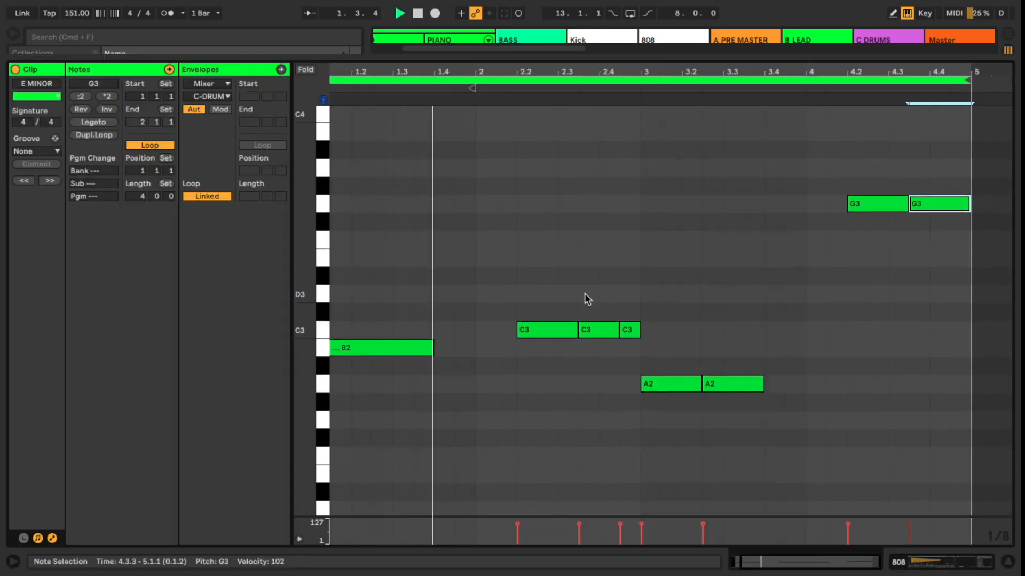
key("super+a")
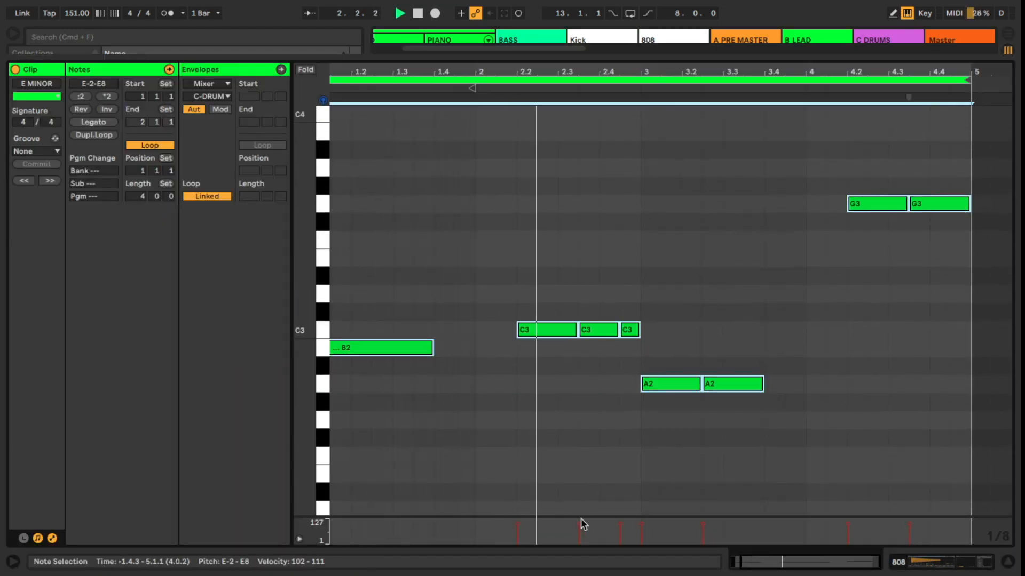
left_click(493, 406)
- Lengthen the 808 clip's B2 note to end at 2.2.1 and its second A2 note to end at 4.2.1
left_click(432, 338)
left_click_drag(433, 341, 515, 346)
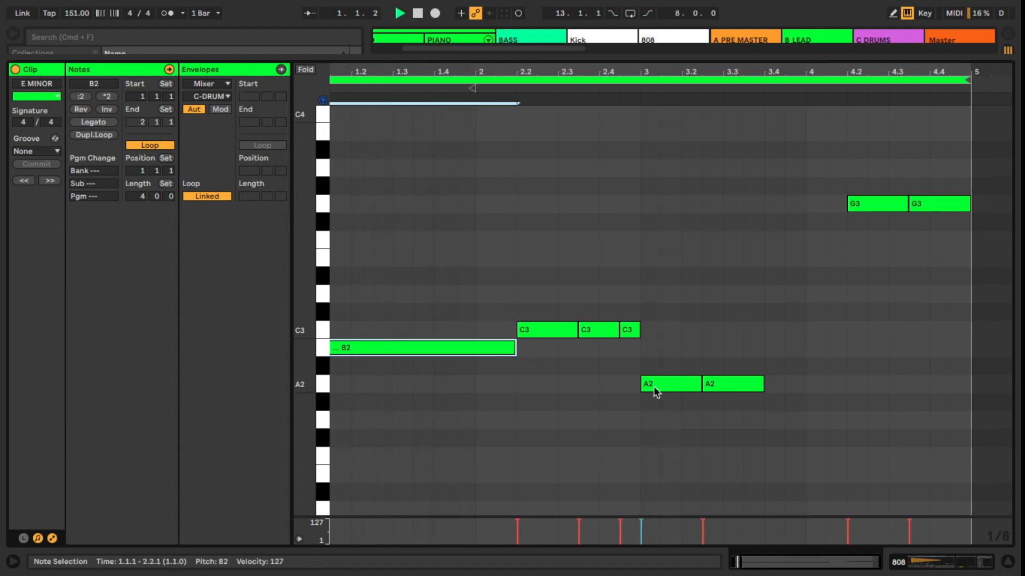
left_click_drag(760, 380, 846, 382)
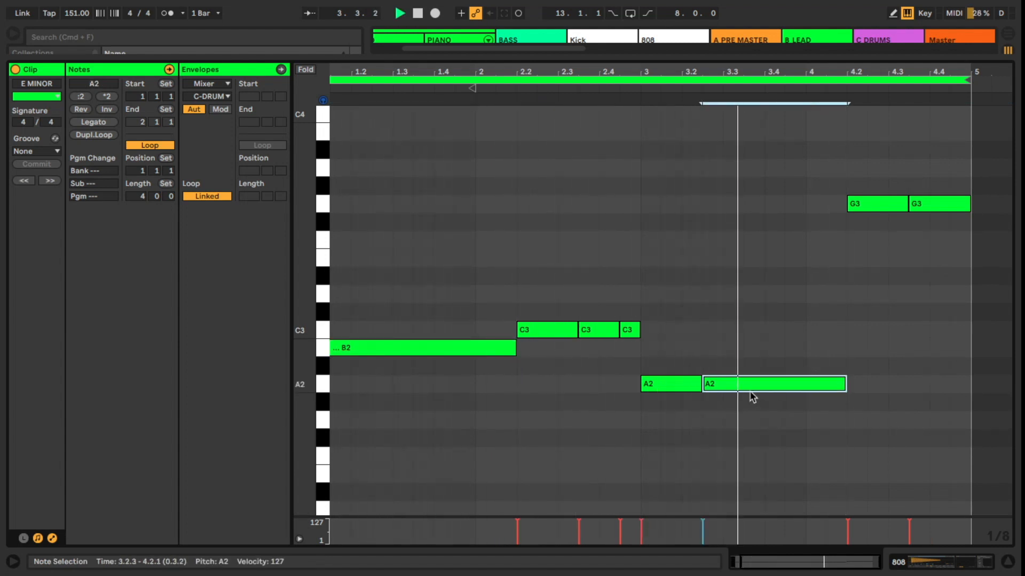
- Duplicate the 808 clip's A2 note at 3.1.1 twice and extend the last copy to 4.2.1
left_click(683, 385)
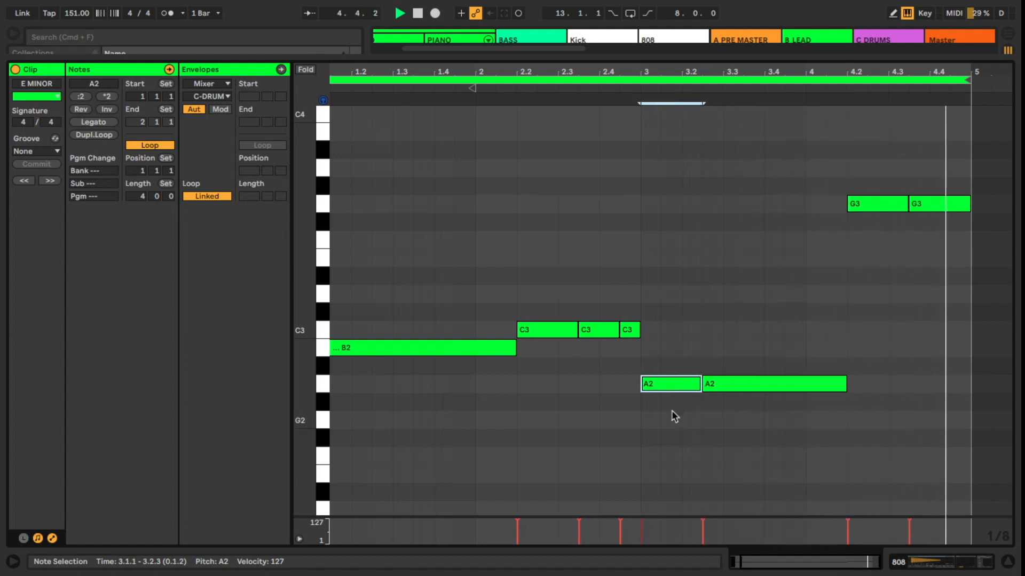
key("super+d")
key("super+d")
left_click_drag(823, 384, 847, 384)
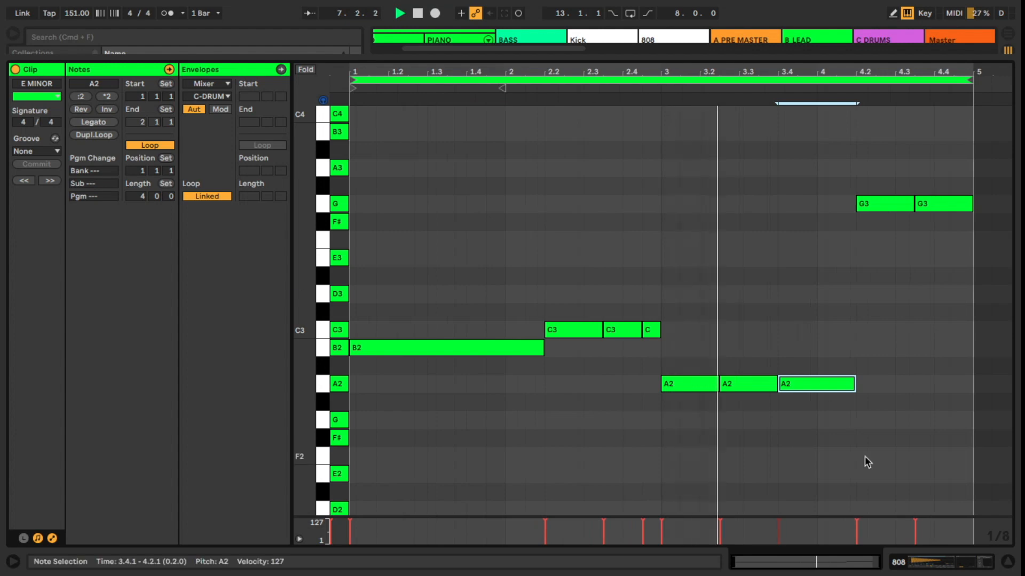
left_click(972, 566)
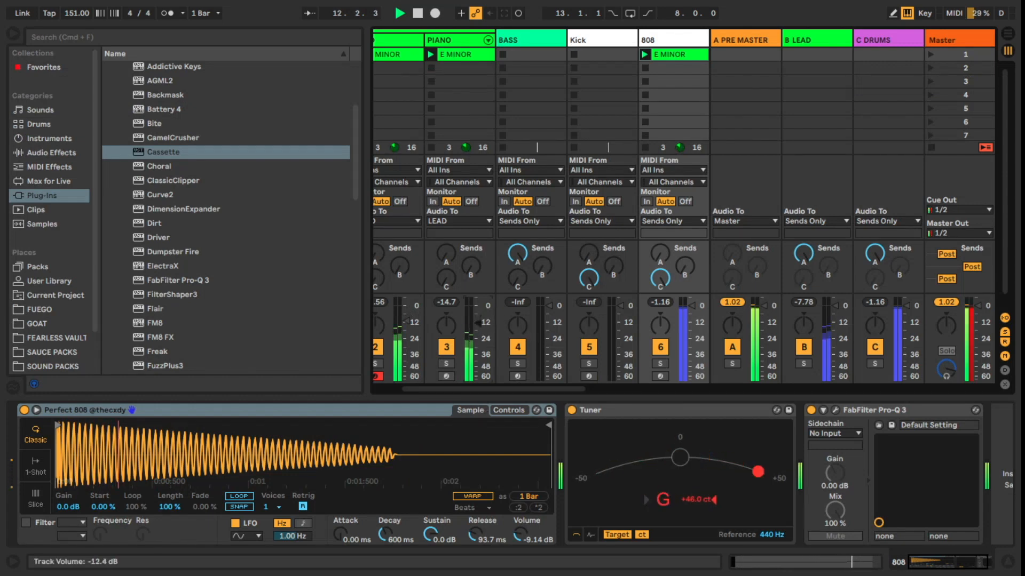
- Duplicate the four C3 hi-hat notes to fill the rest of the HH clip's bar and launch the clip
left_click_drag(552, 390, 637, 390)
left_click_drag(670, 338, 321, 272)
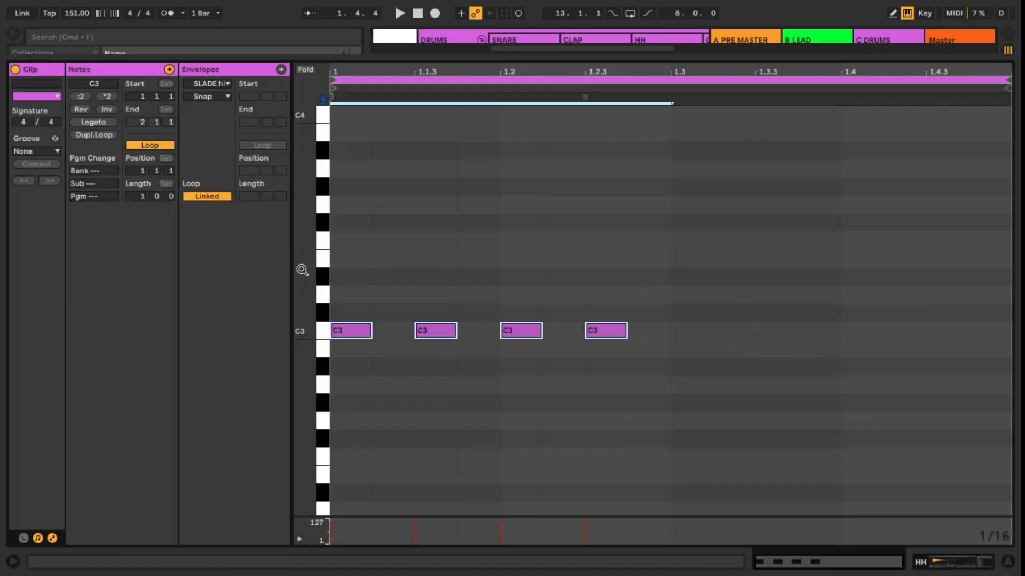
key("ctrl+d")
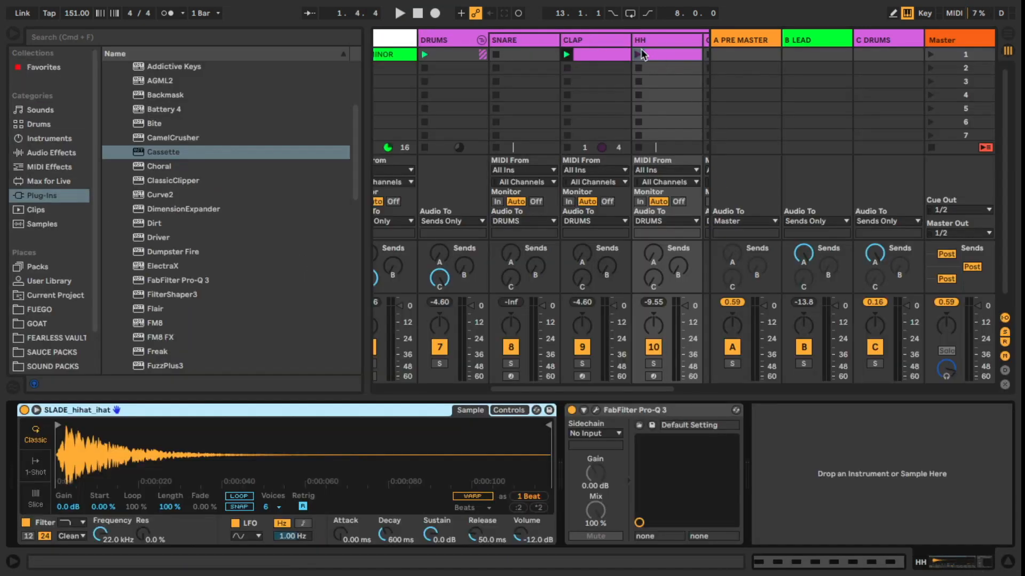
left_click(640, 53)
scroll(602, 350, "right", 2)
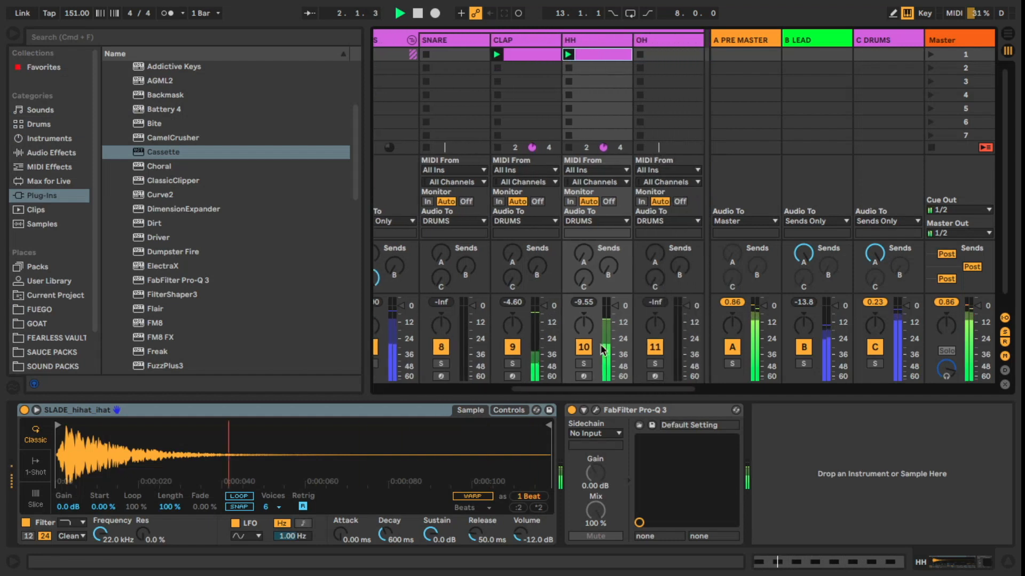
- Raise the SLADE_clap_06 sampler volume on the CLAP track
left_click(533, 41)
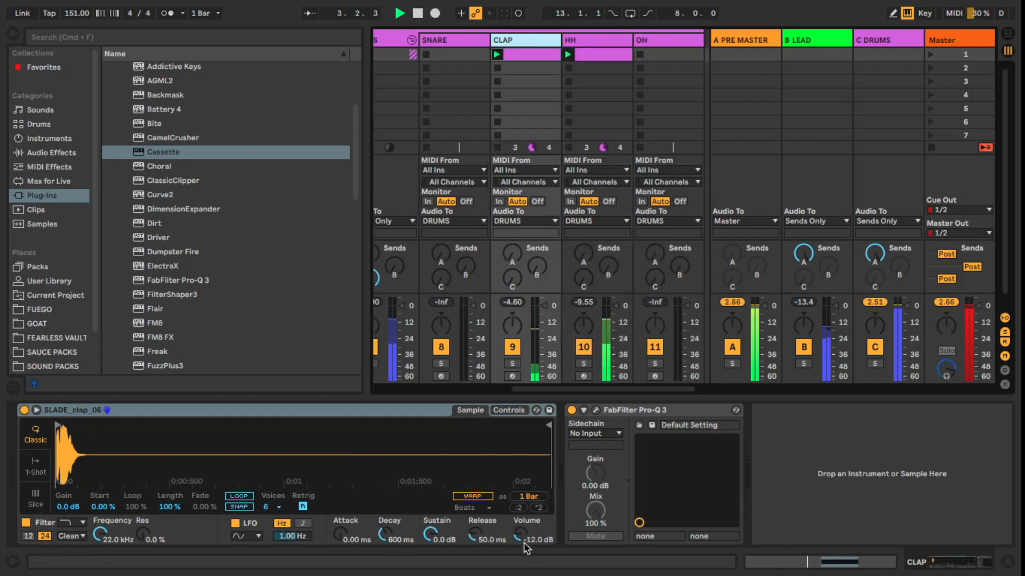
left_click_drag(524, 544, 524, 536)
- Raise the OH clip's note at 3.1.1 by one semitone to C#3
left_click_drag(574, 388, 589, 390)
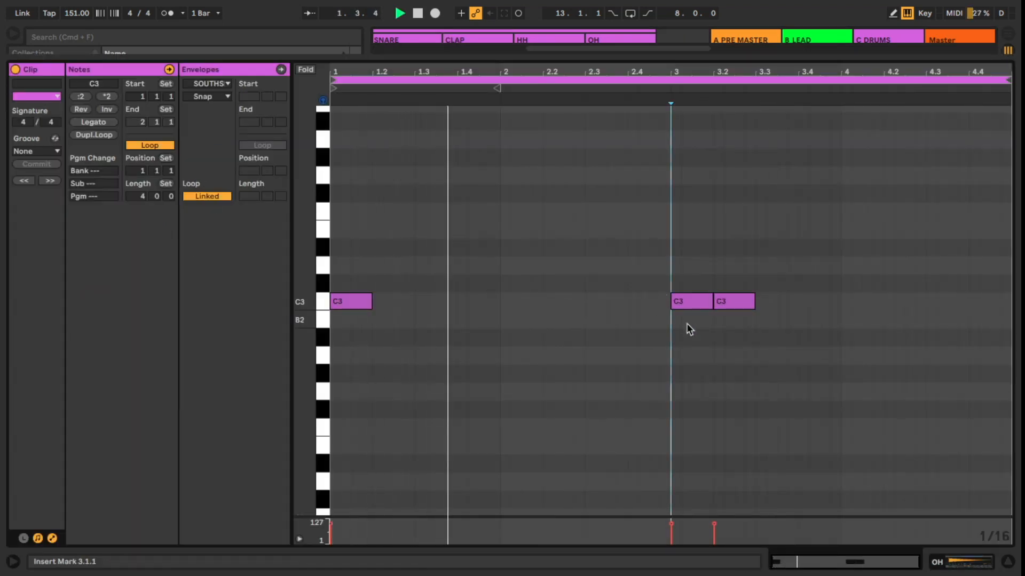
mouse_move(696, 302)
left_mouse_down()
mouse_move(706, 280)
mouse_move(698, 284)
left_mouse_up()
left_click(987, 566)
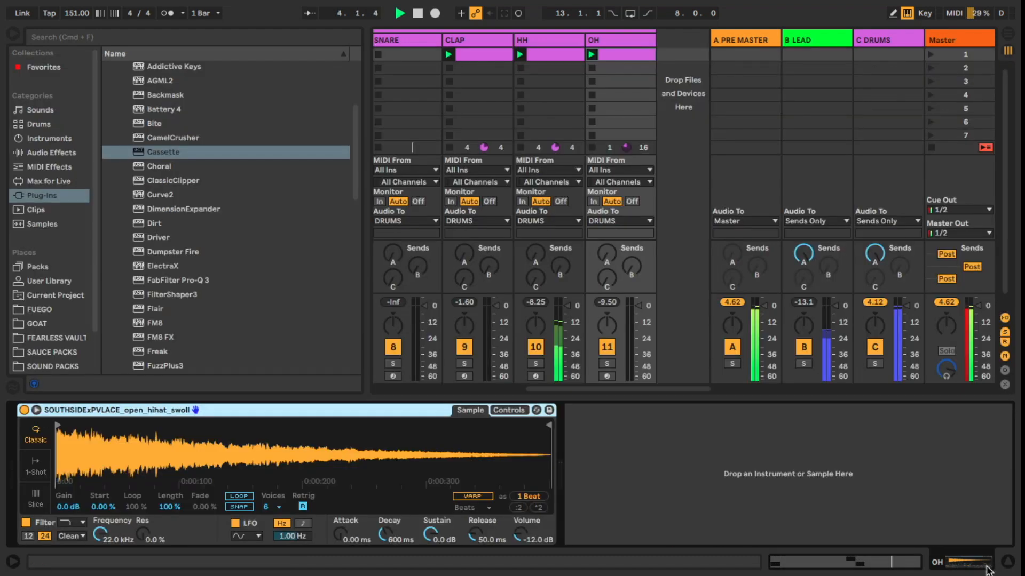
- Add short C3 notes at 2.1.3 and 2.3.1 in the Kick clip
scroll(594, 378, "left", 3)
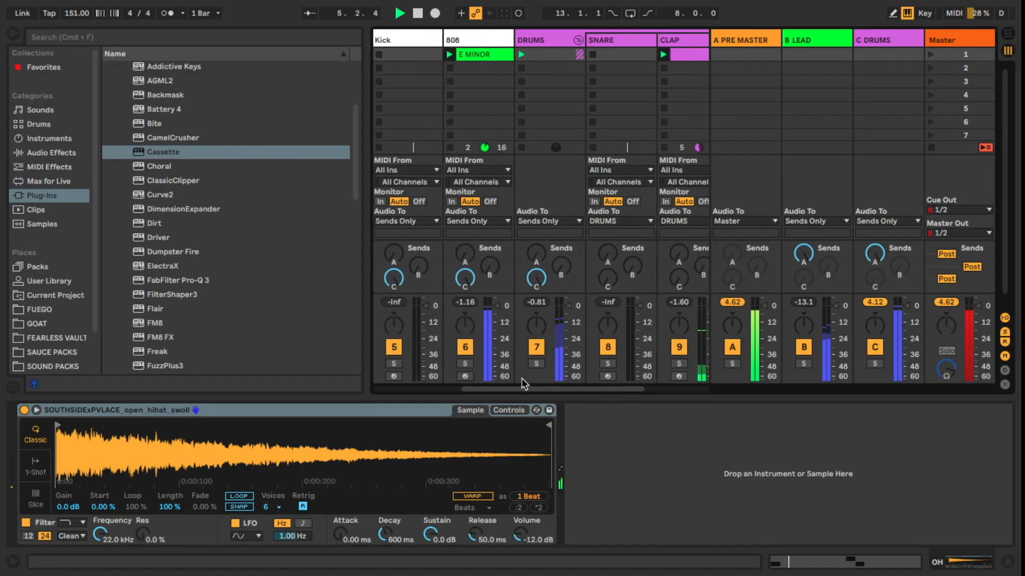
scroll(594, 378, "right", 3)
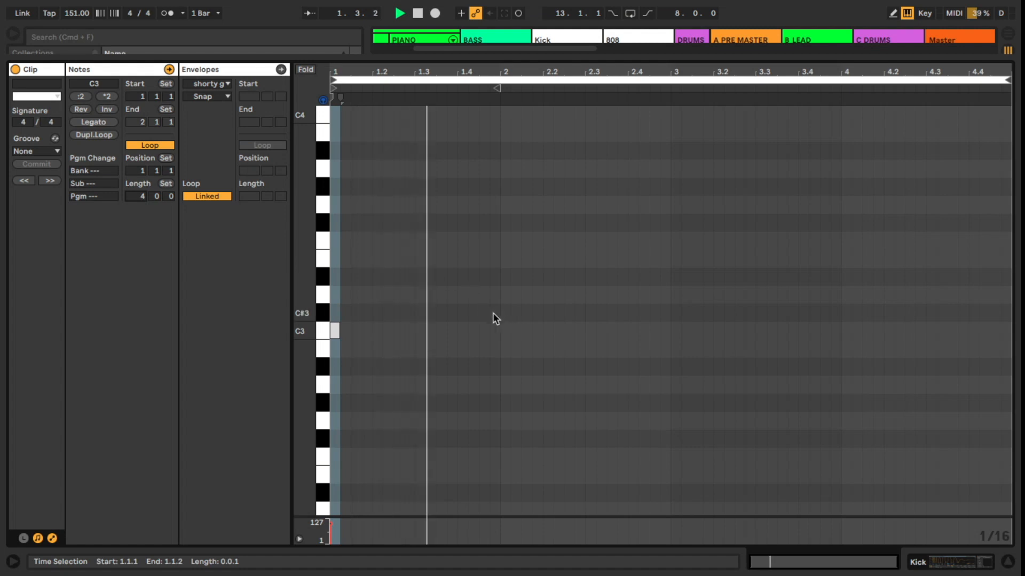
double_click(526, 331)
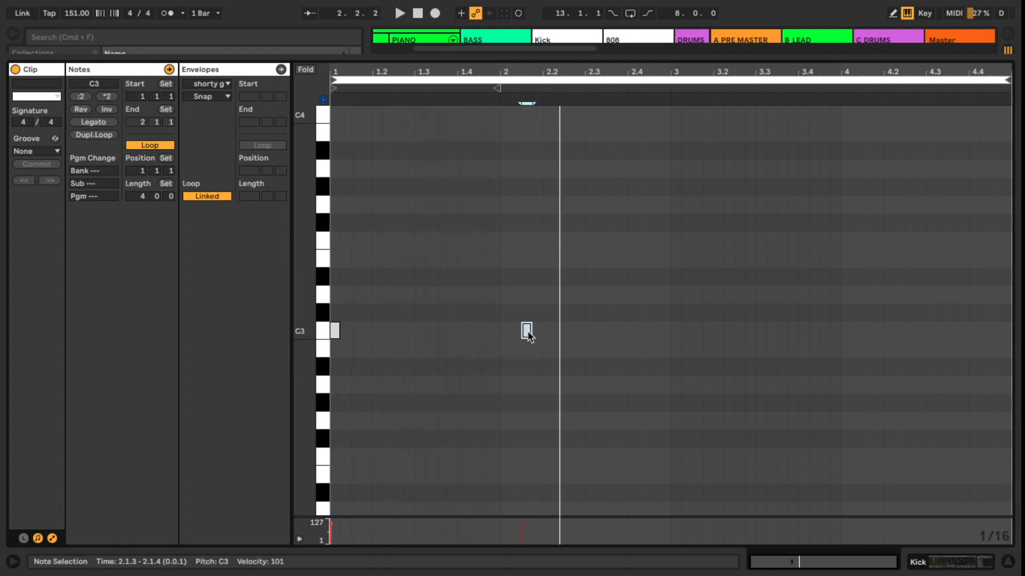
double_click(589, 332)
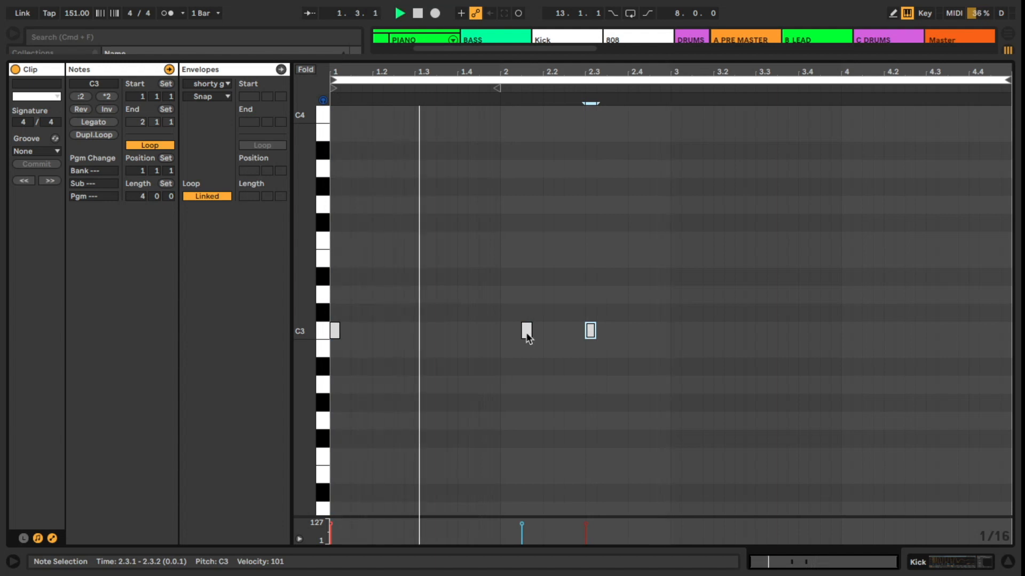
- Duplicate the kick pattern, with its later notes at 2.2.1 and 2.3.3, into bars 3 and 4 and select all notes
left_click_drag(525, 334, 336, 303)
key("super+d")
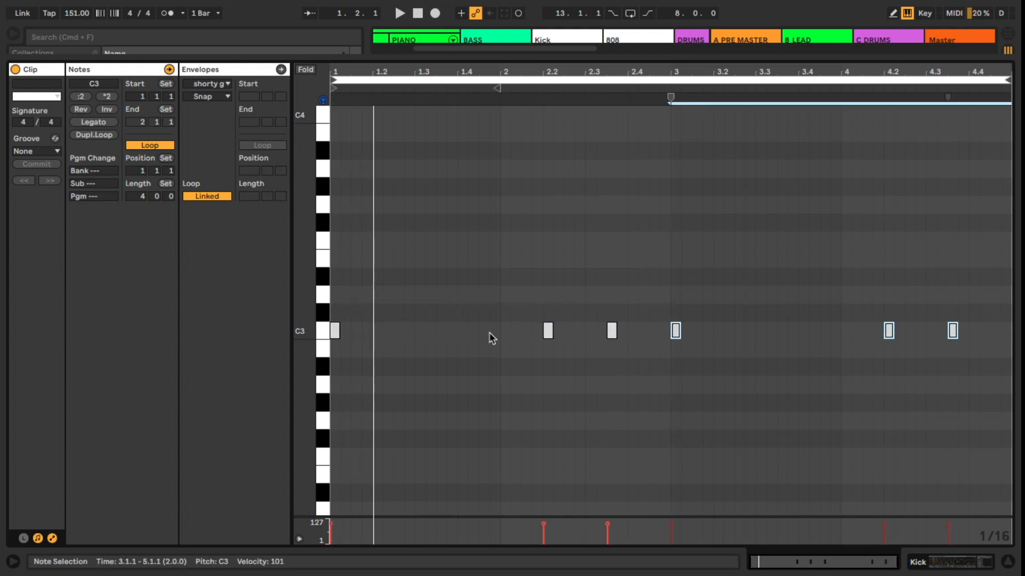
key("super+a")
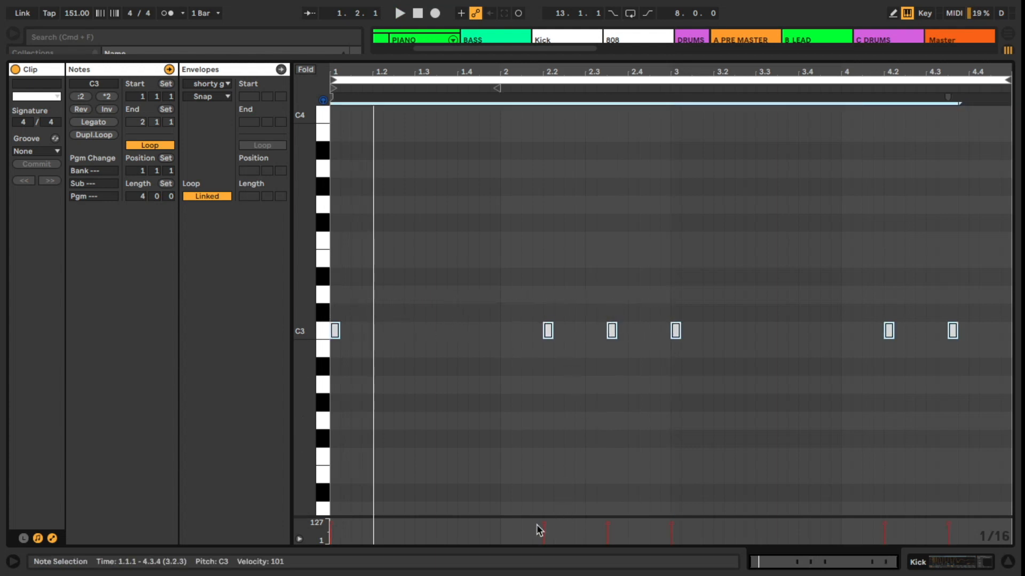
- Return to the Kick track's devices and play the beat to hear the new kick pattern
left_click(933, 569)
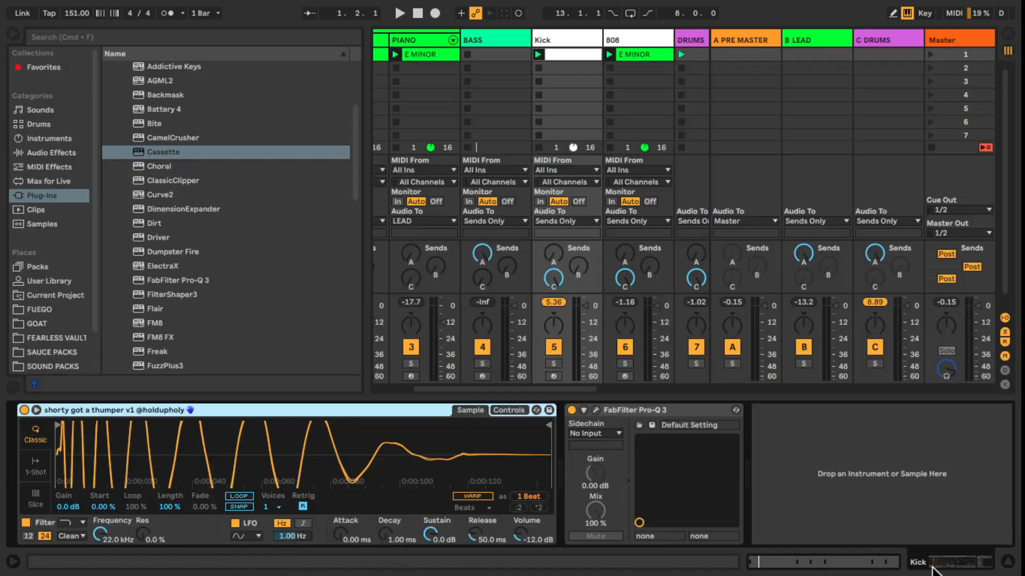
key("space")
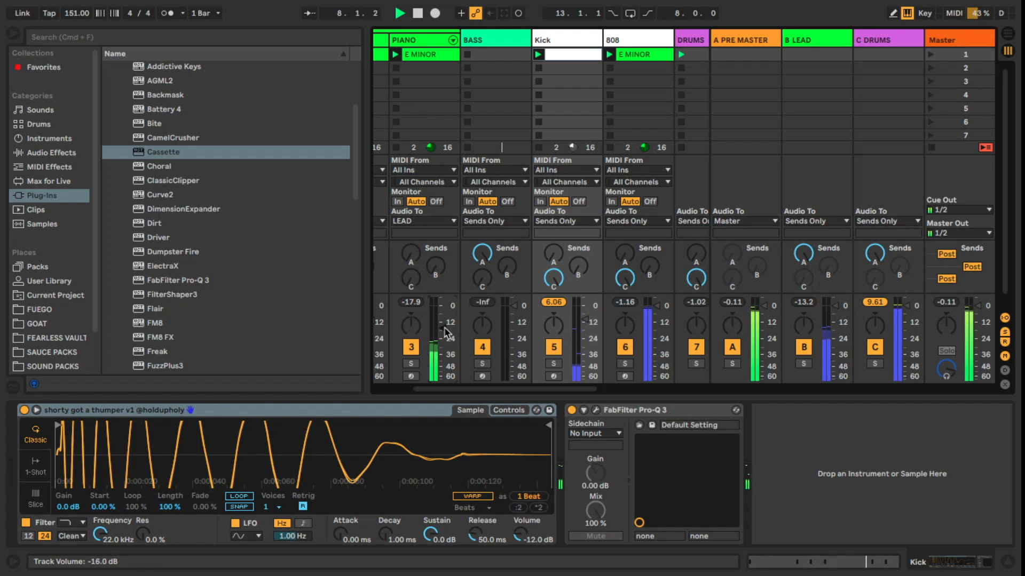
- Delete the short C3 notes at 2.1.3 and 4.1.3 from the SNARE clip
left_click_drag(437, 389, 400, 389)
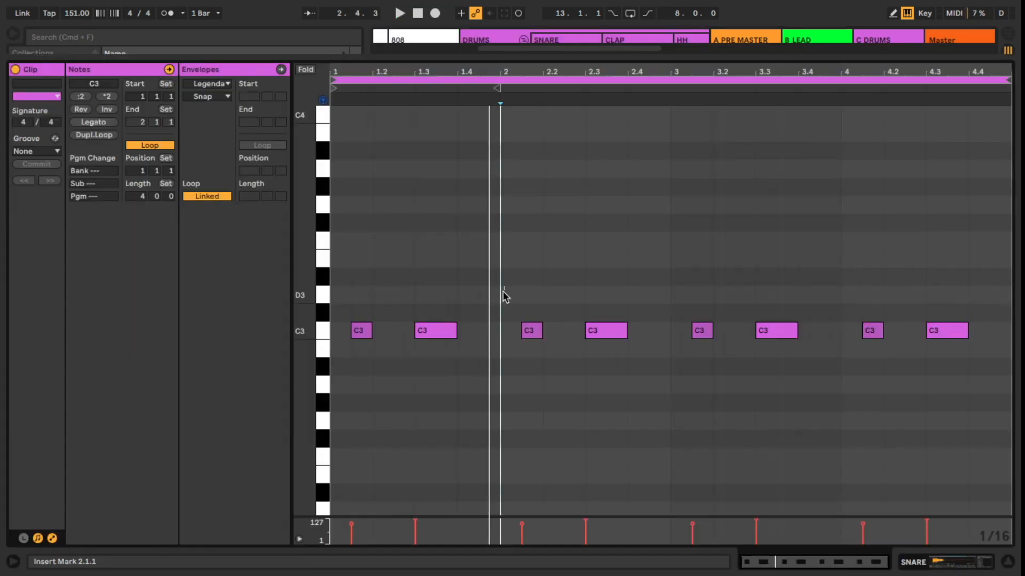
left_click(532, 330)
key("Delete")
left_click(874, 330)
key("Delete")
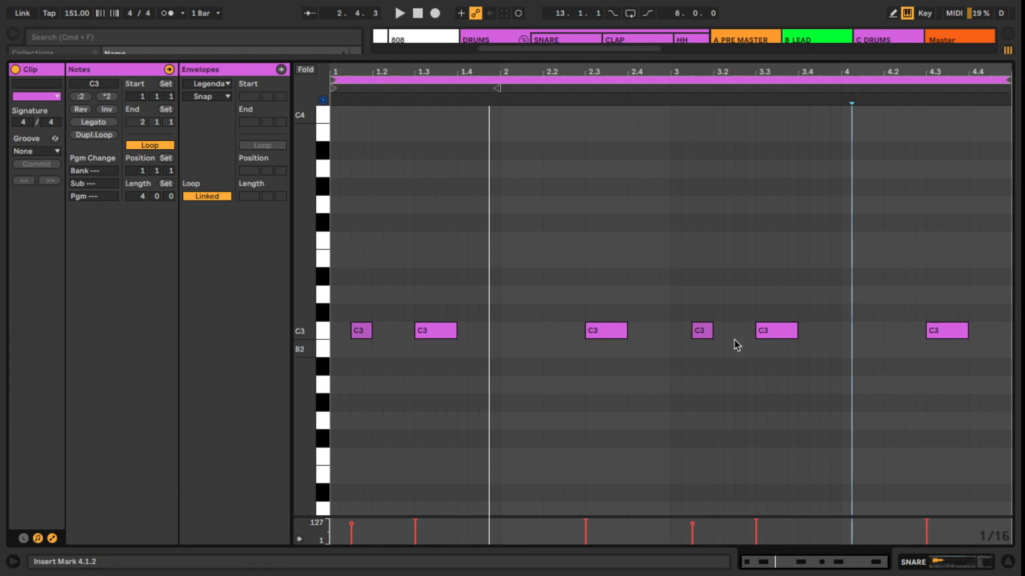
- Copy the SNARE clip's short C3 note at 3.1.3 to 2.4.3 and play the beat
left_click(704, 333)
left_click_drag(702, 336, 660, 335)
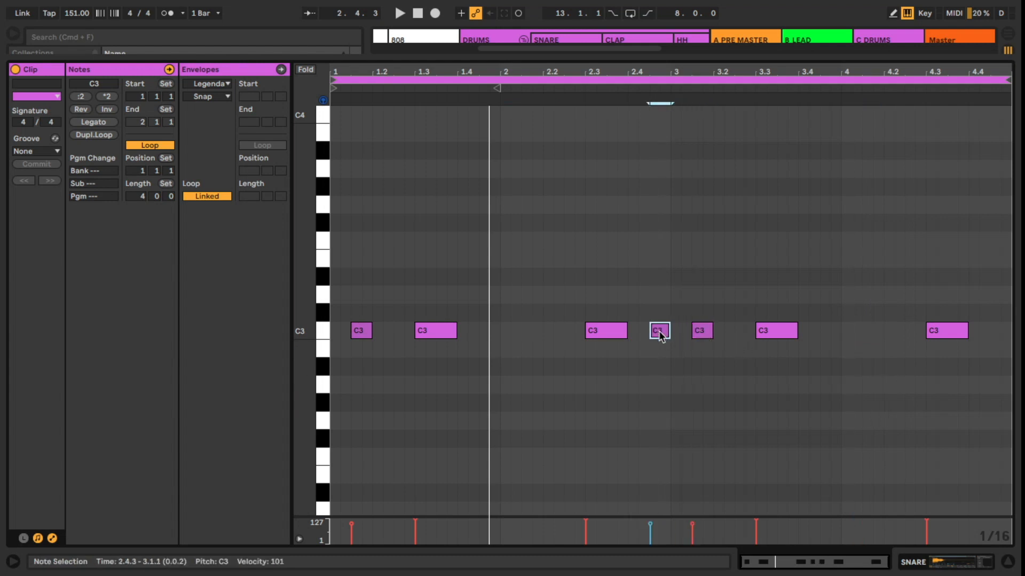
left_click(647, 306)
key("space")
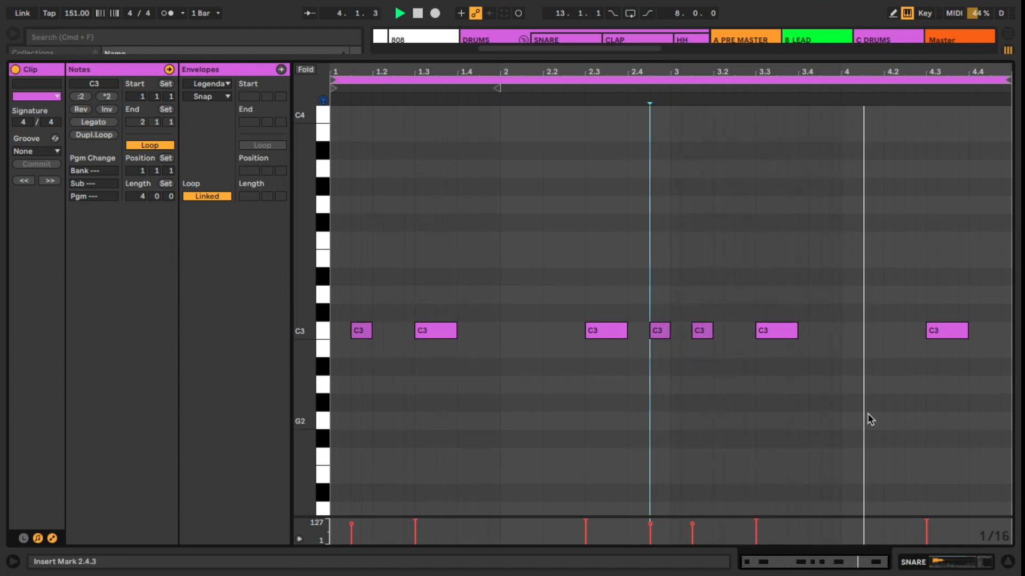
- Add sixteenth C3 notes at 2.2.4, 2.3.4 and 4.1.4 in the HH clip
left_click(942, 563)
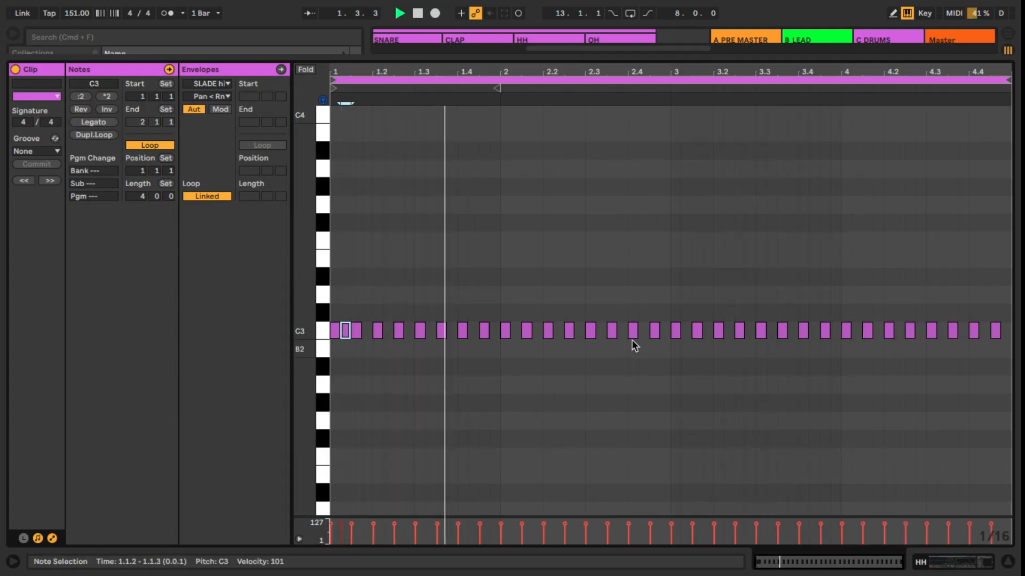
left_click(549, 331)
key("space")
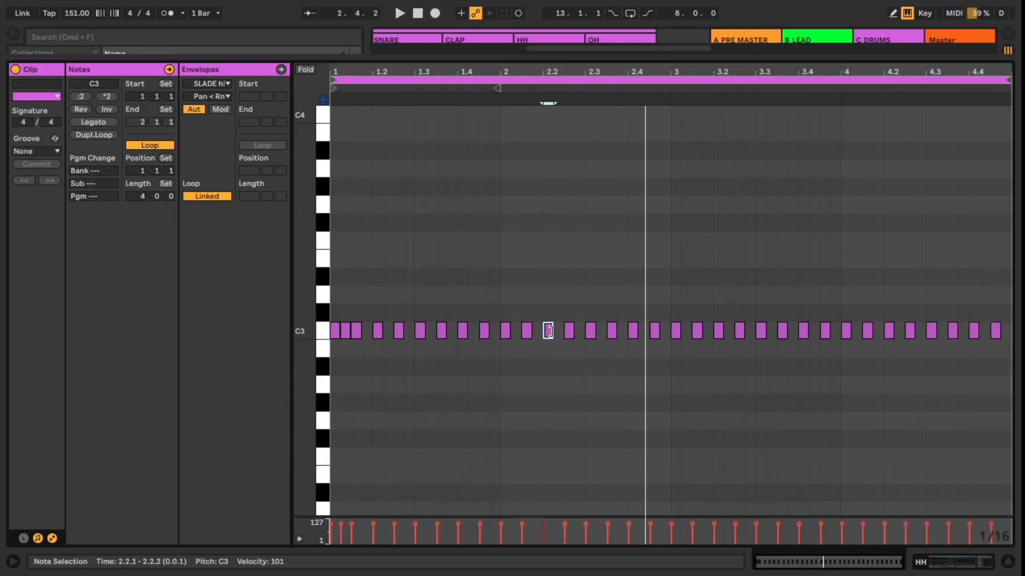
double_click(581, 332)
double_click(603, 331)
mouse_move(603, 332)
left_mouse_down()
mouse_move(646, 334)
mouse_move(621, 332)
left_mouse_up()
key("space")
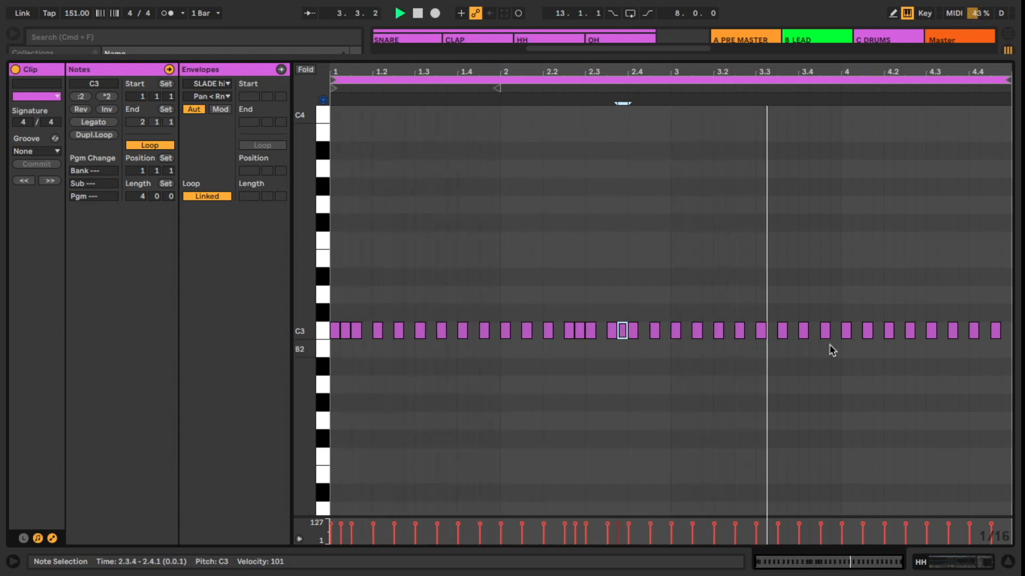
double_click(877, 331)
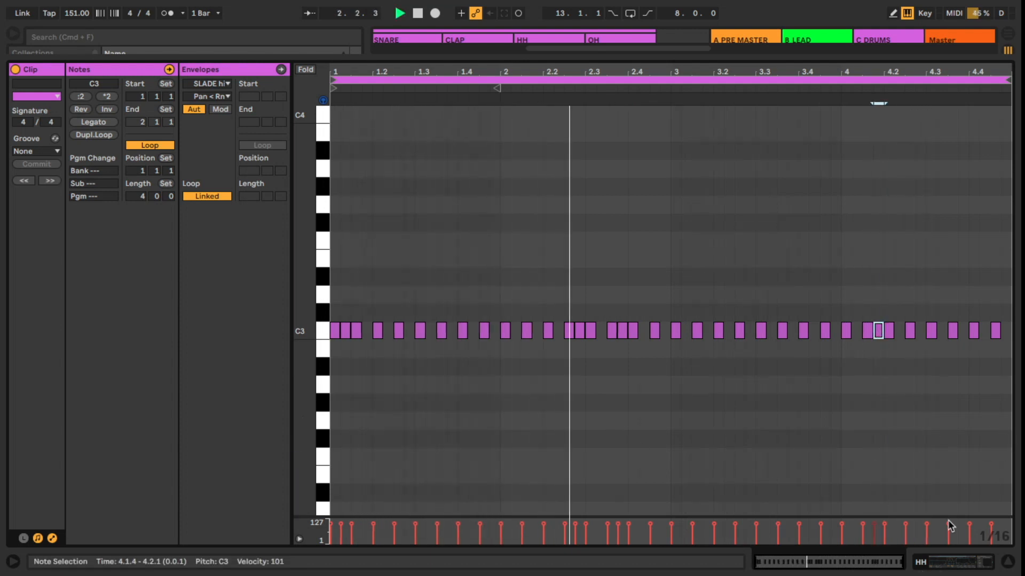
- Set the SLADE_hihat_ihat sampler on the HH track to 3 voices with a 1.00 ms release
left_click(955, 562)
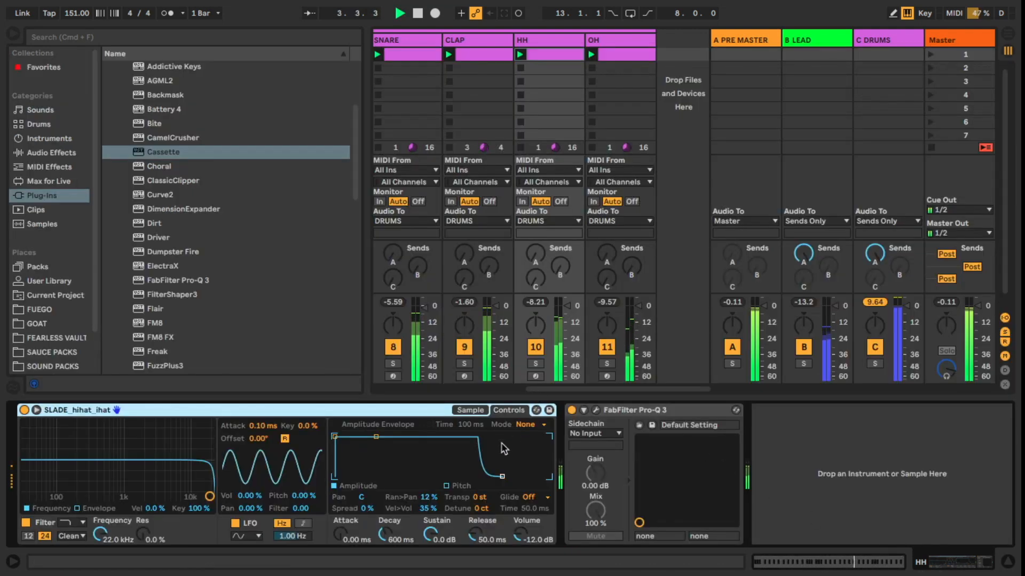
left_click(471, 411)
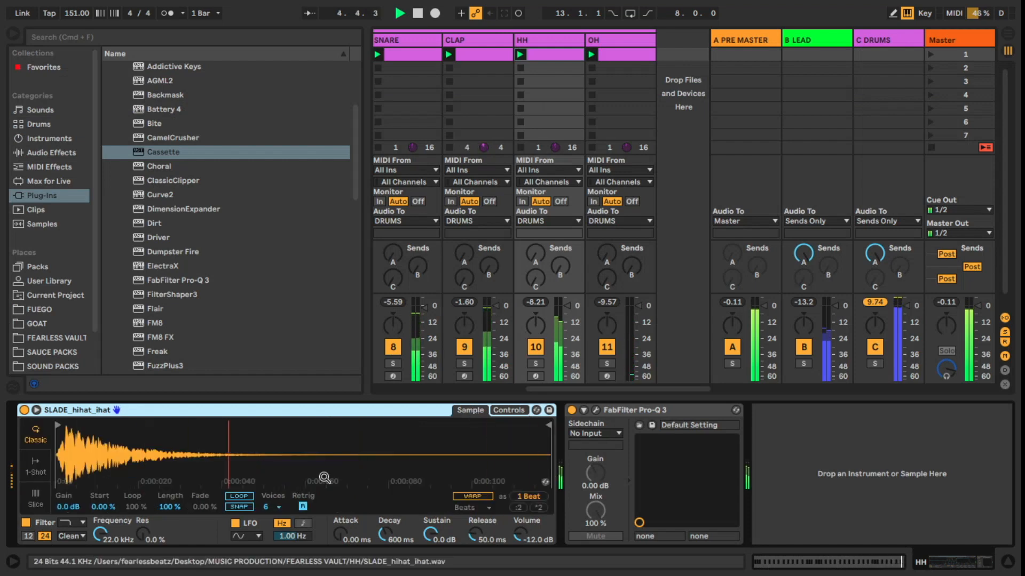
left_click(271, 508)
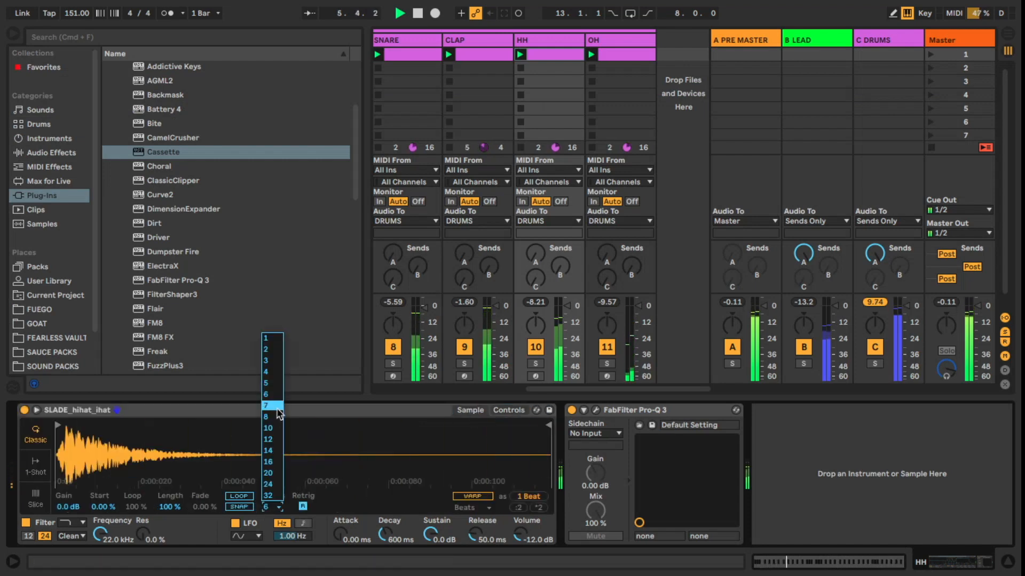
left_click(275, 362)
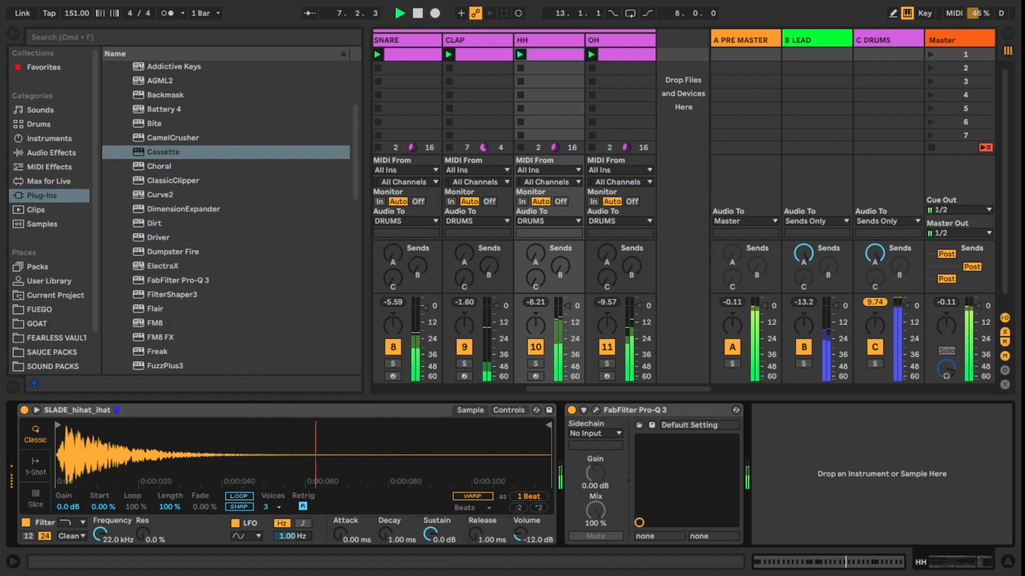
- Set the OH track's volume to -3.7 dB and turn the muted PIANO track back on
left_click_drag(643, 313, 643, 315)
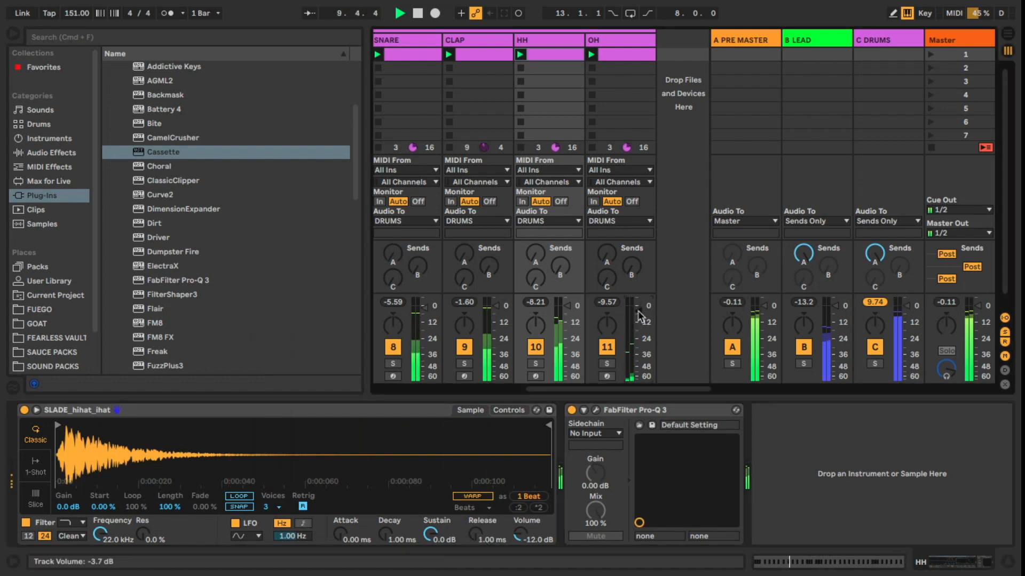
left_click_drag(606, 388, 453, 389)
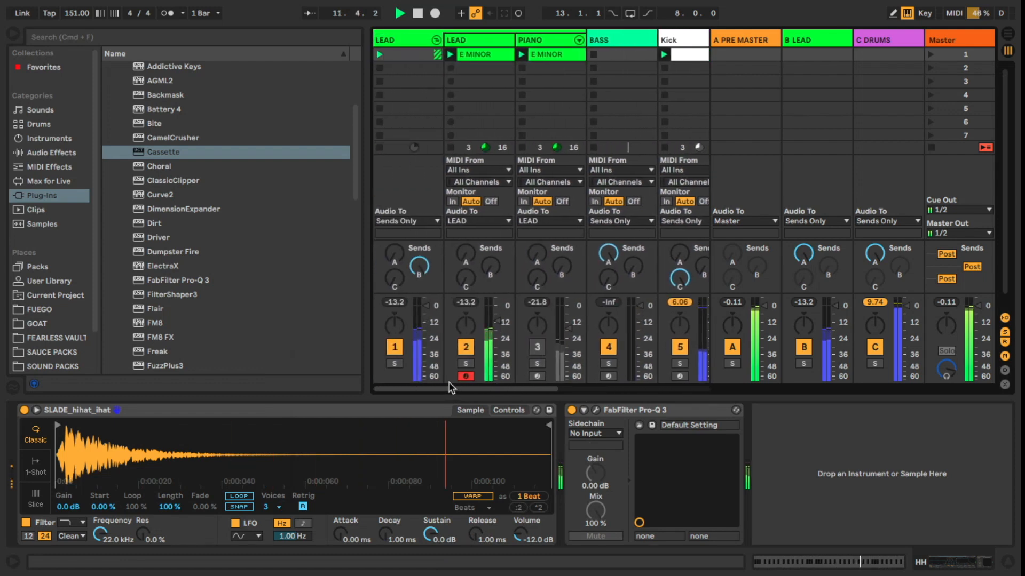
left_click(536, 348)
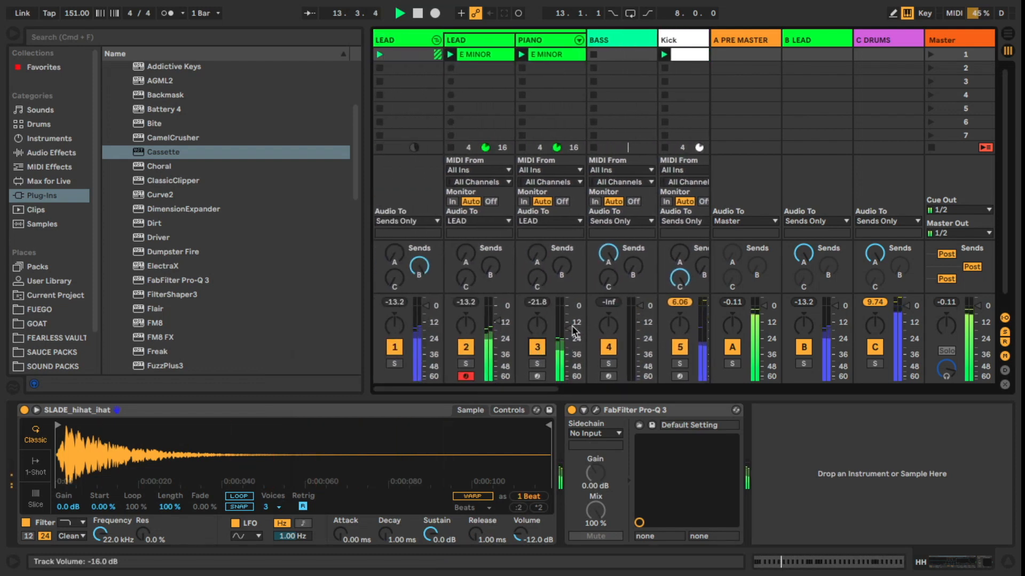